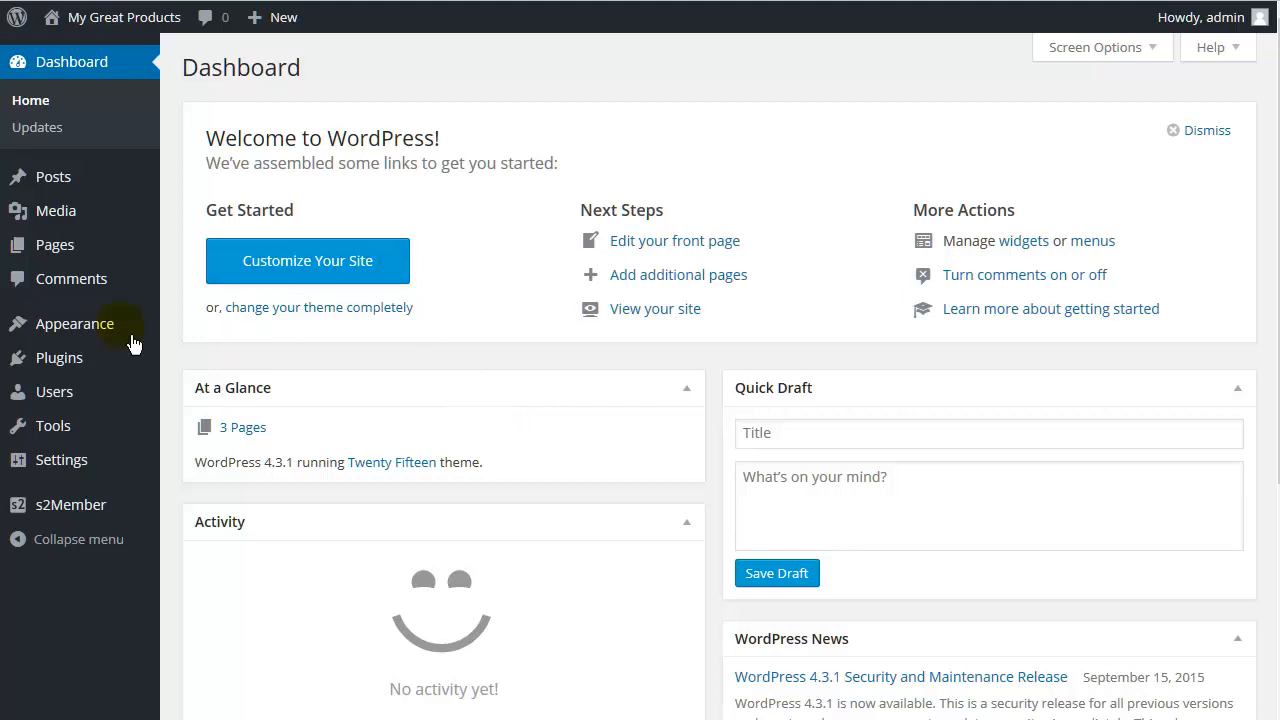
# Step: Create a new page titled "The Best Widget Ever" and show the editor's second row of formatting tools
pyautogui.moveTo(64, 262)
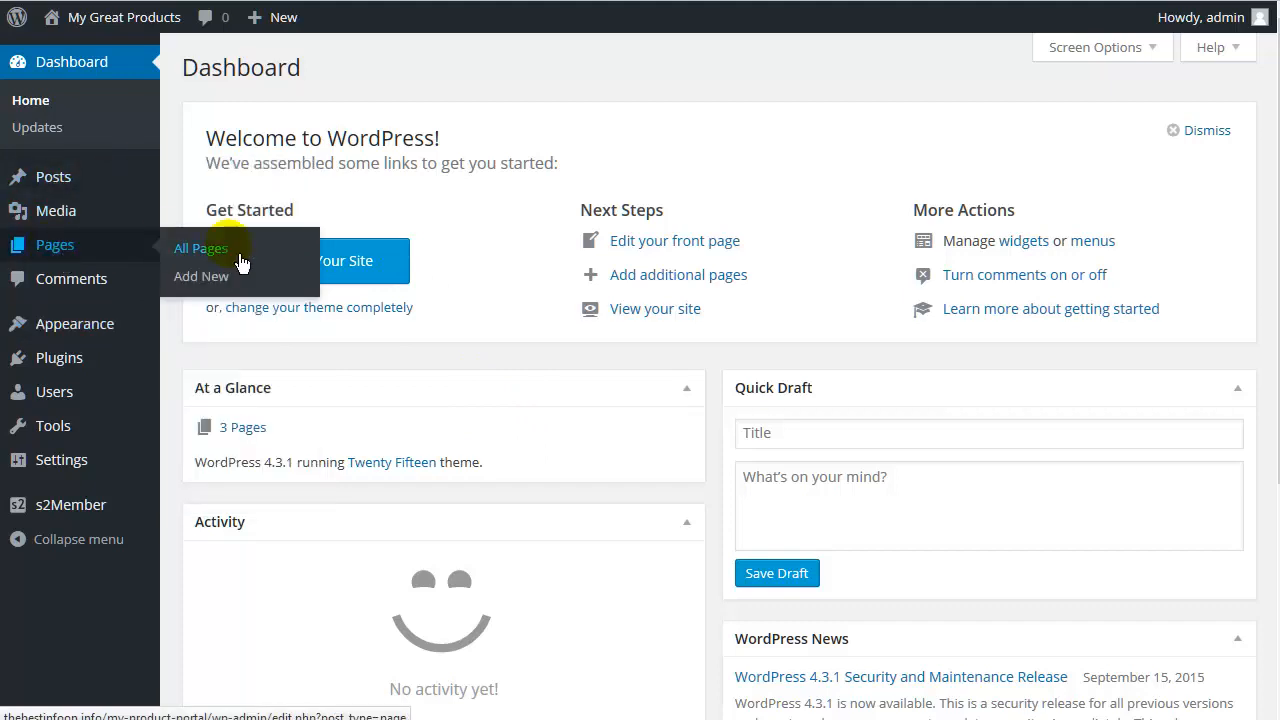
pyautogui.click(208, 280)
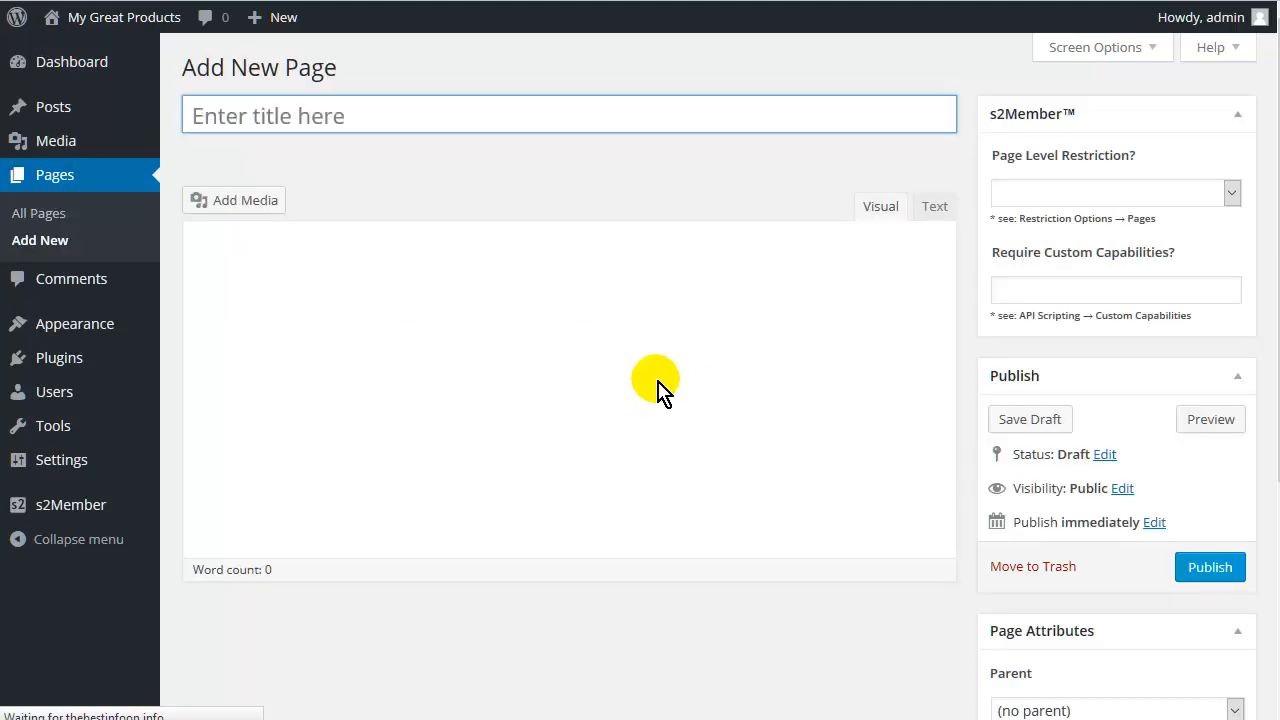
pyautogui.click(381, 124)
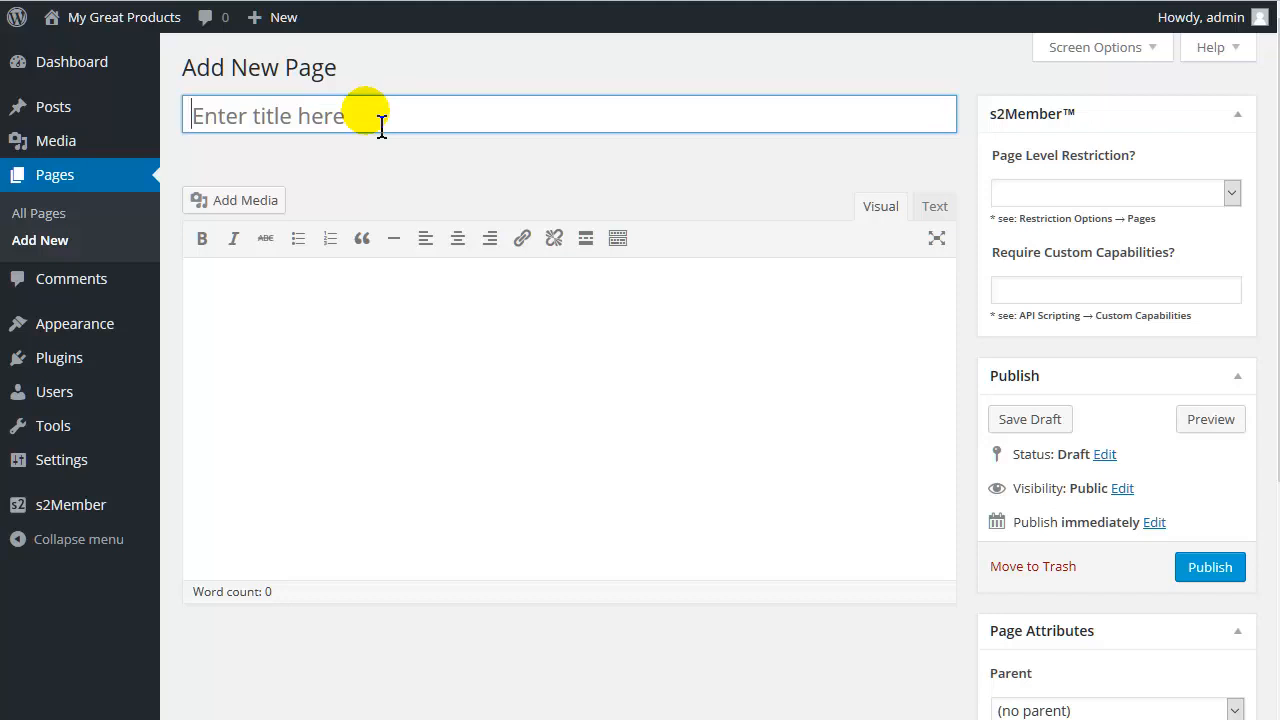
pyautogui.click(622, 240)
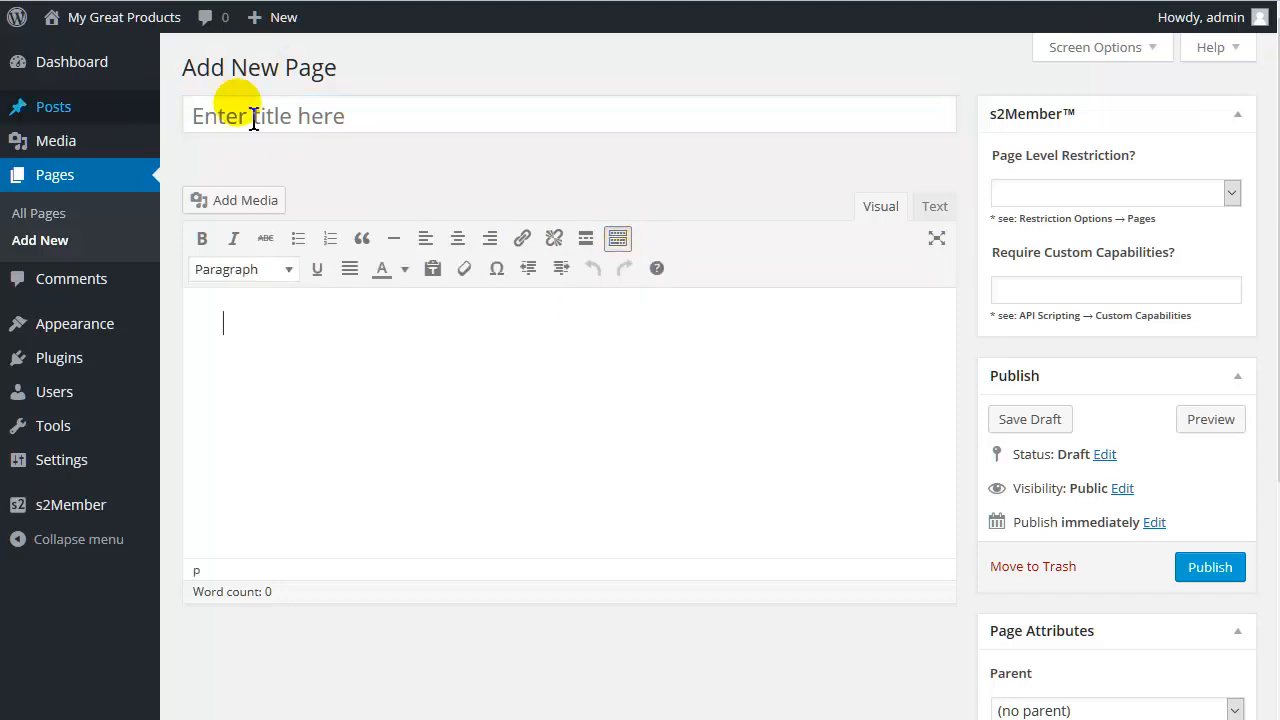
pyautogui.click(316, 128)
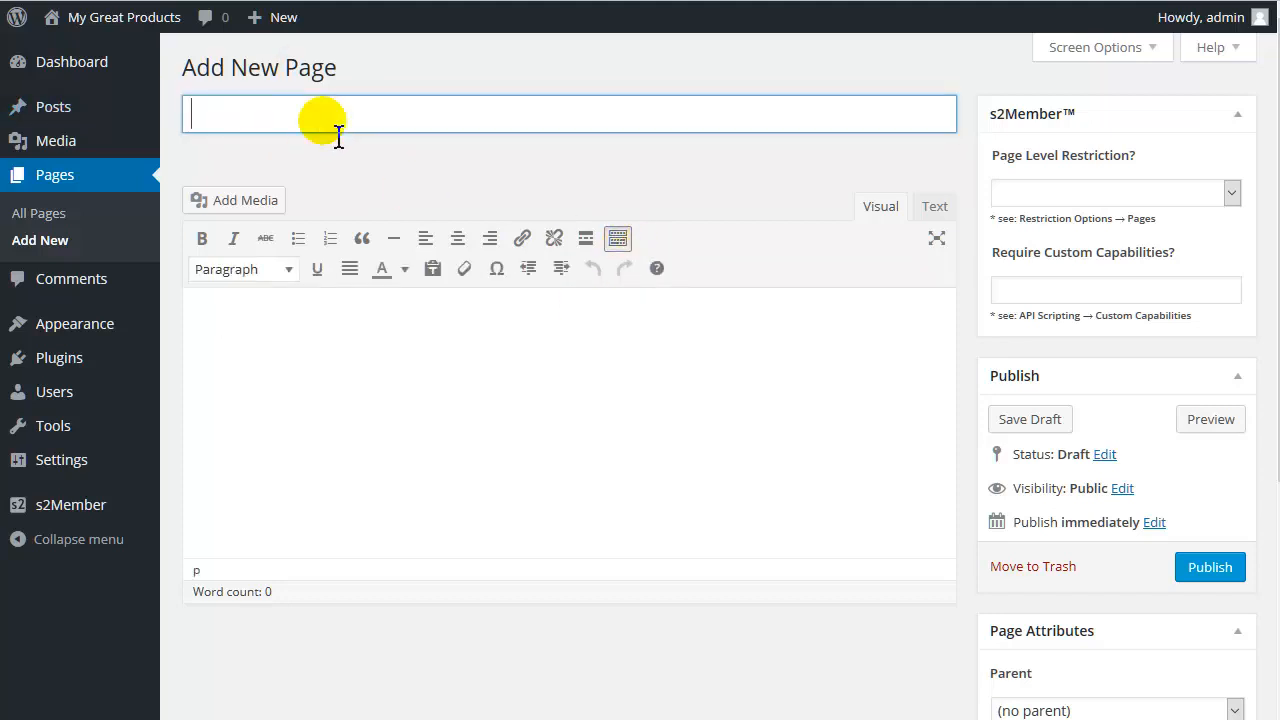
pyautogui.write('The Best')
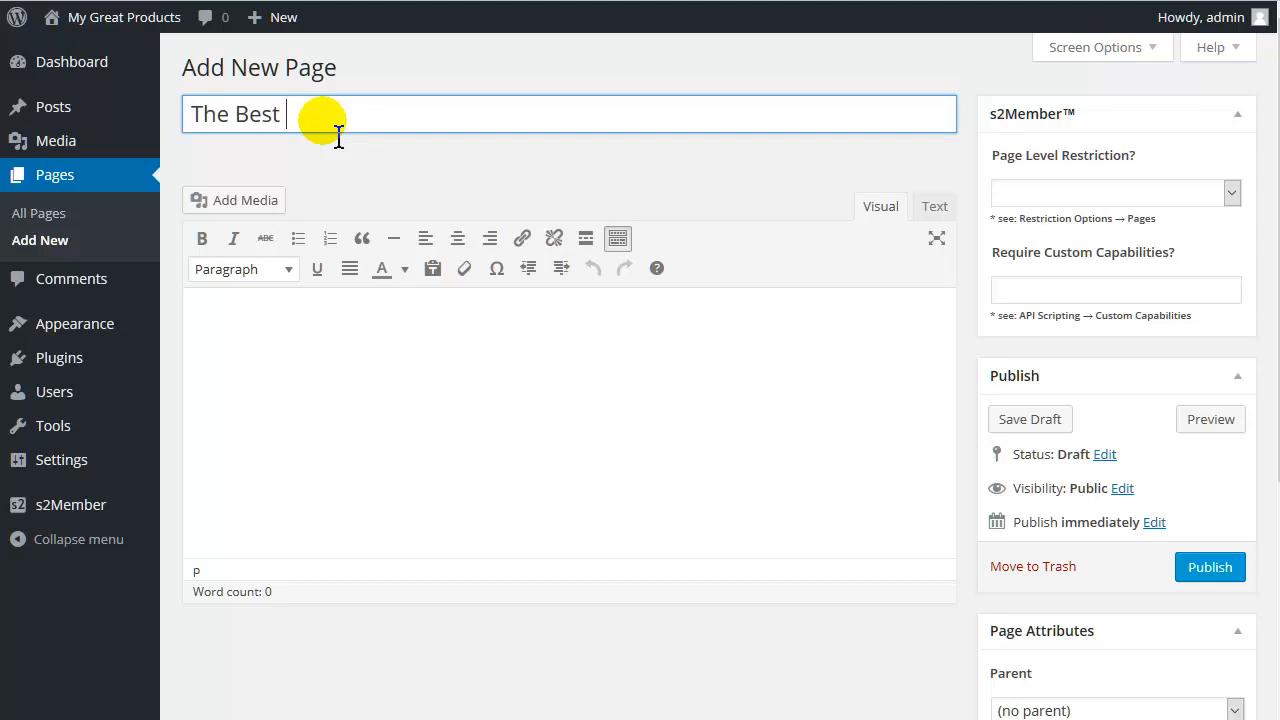
pyautogui.write(' Widget Ever')
# Step: Enter the page body text "Sales copy for the best widget ever." followed by a new paragraph
pyautogui.click(354, 363)
pyautogui.write('Sales ')
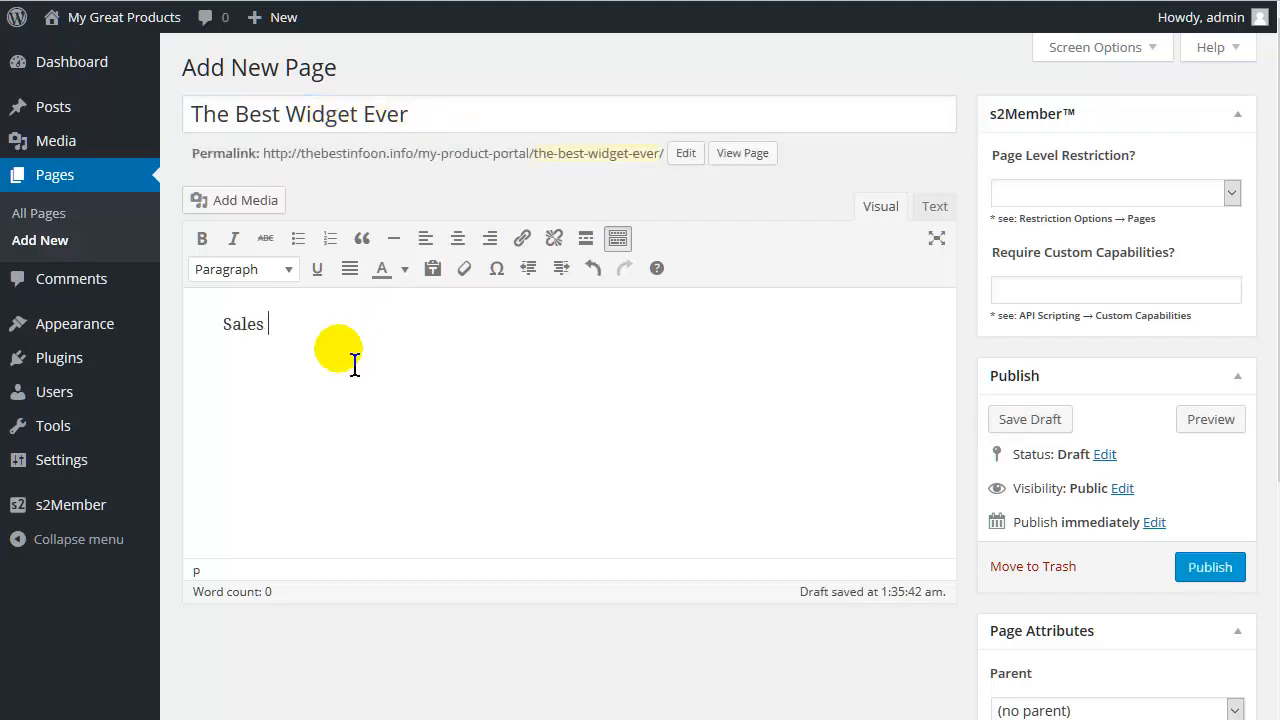
pyautogui.write('copy for the best wi')
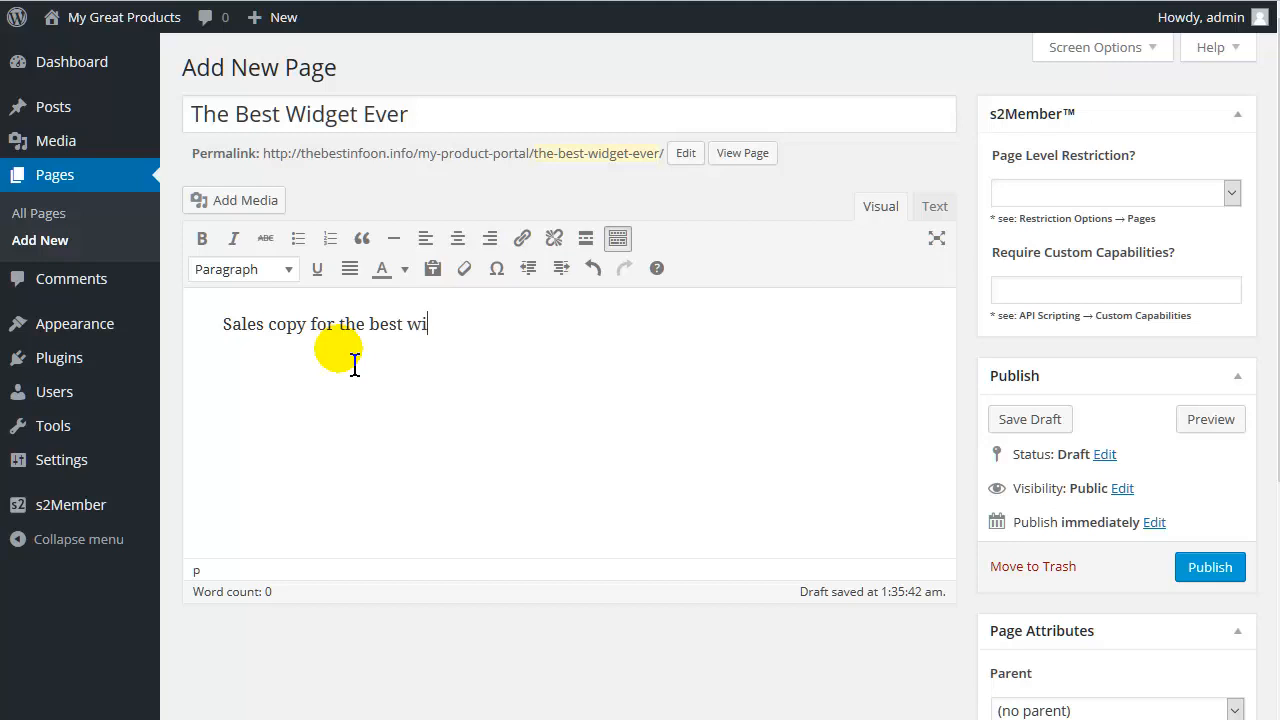
pyautogui.write('dget ever.')
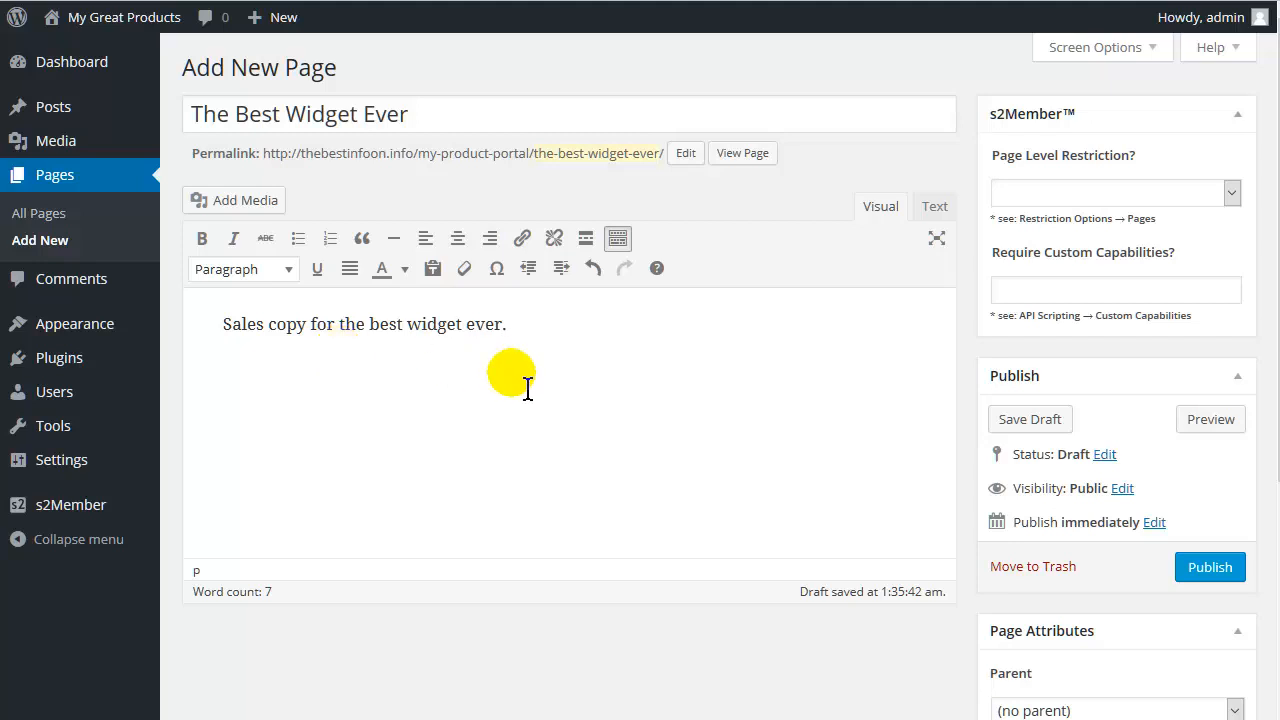
pyautogui.press('Return')
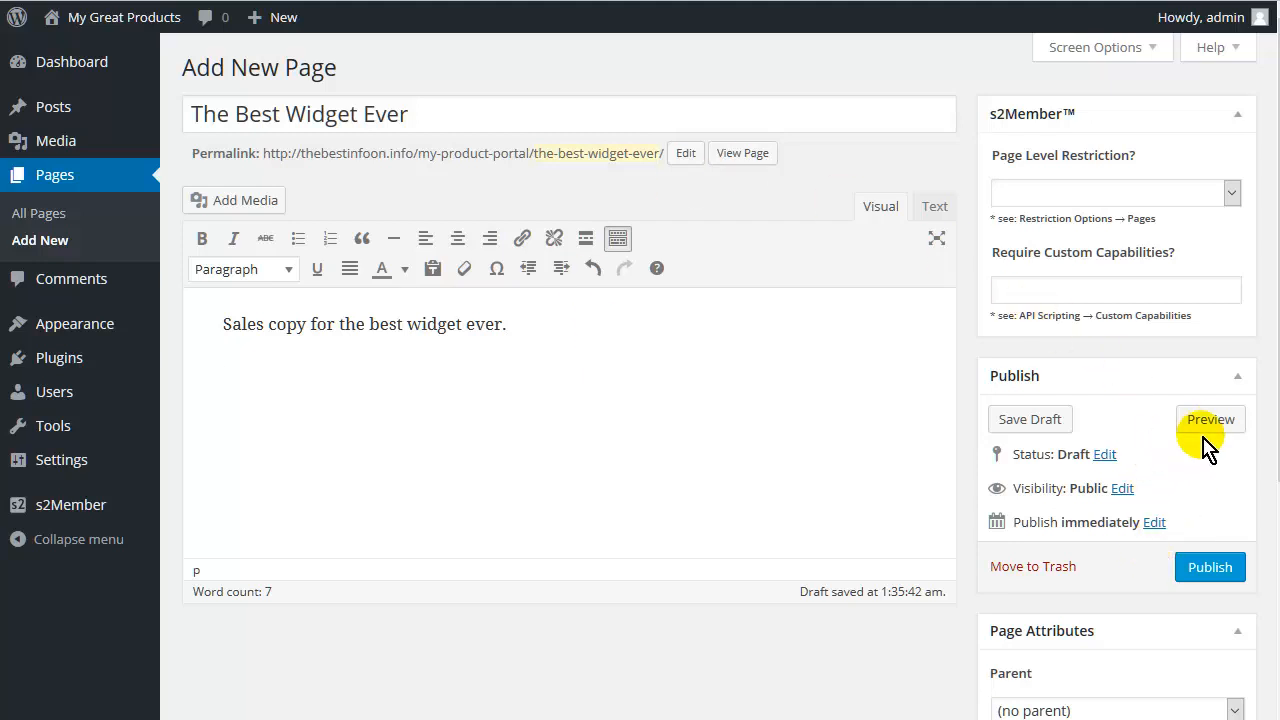
# Step: Save the widget sales page as a draft and publish it
pyautogui.scroll(-2, 1243, 438)
pyautogui.scroll(2, 1231, 410)
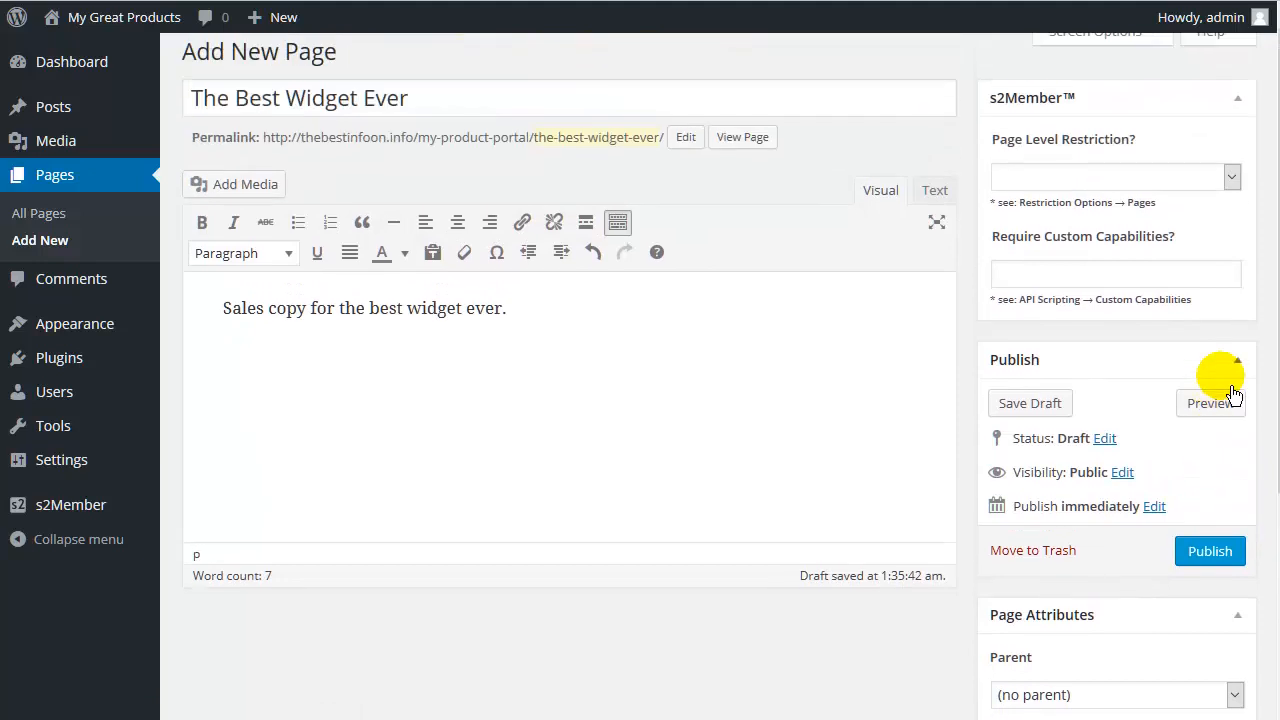
pyautogui.scroll(1, 1233, 392)
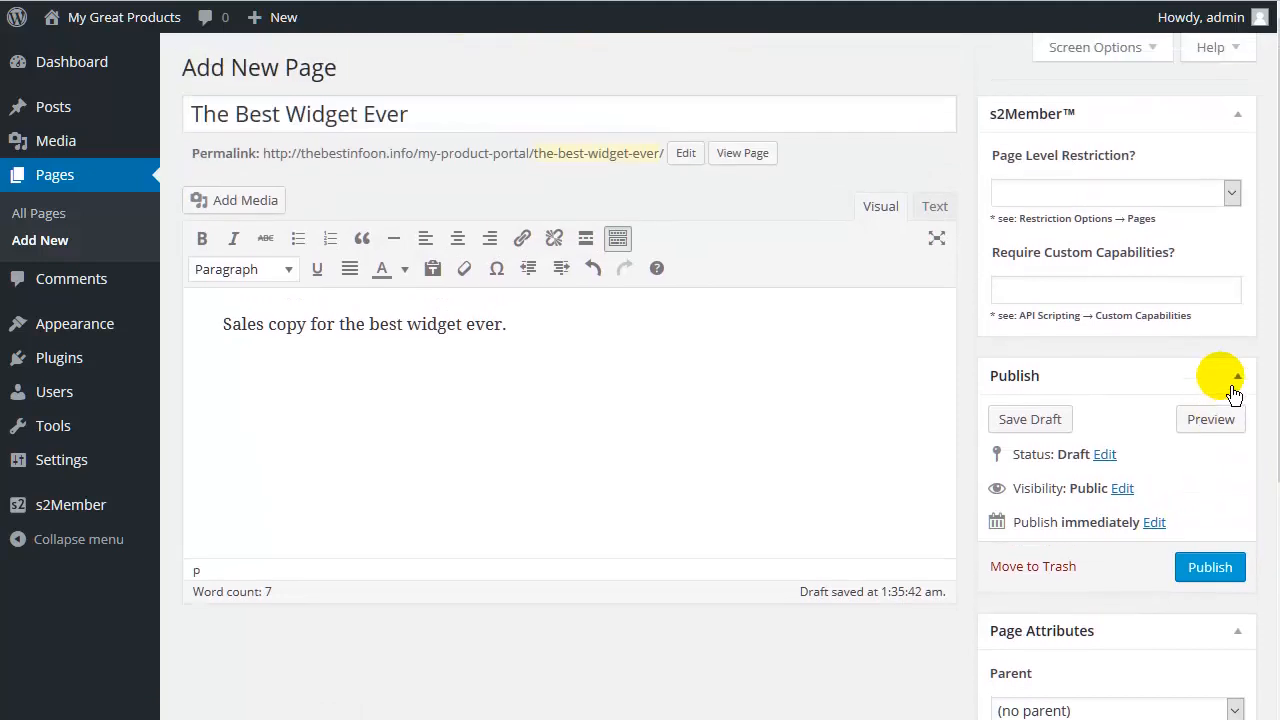
pyautogui.click(1040, 425)
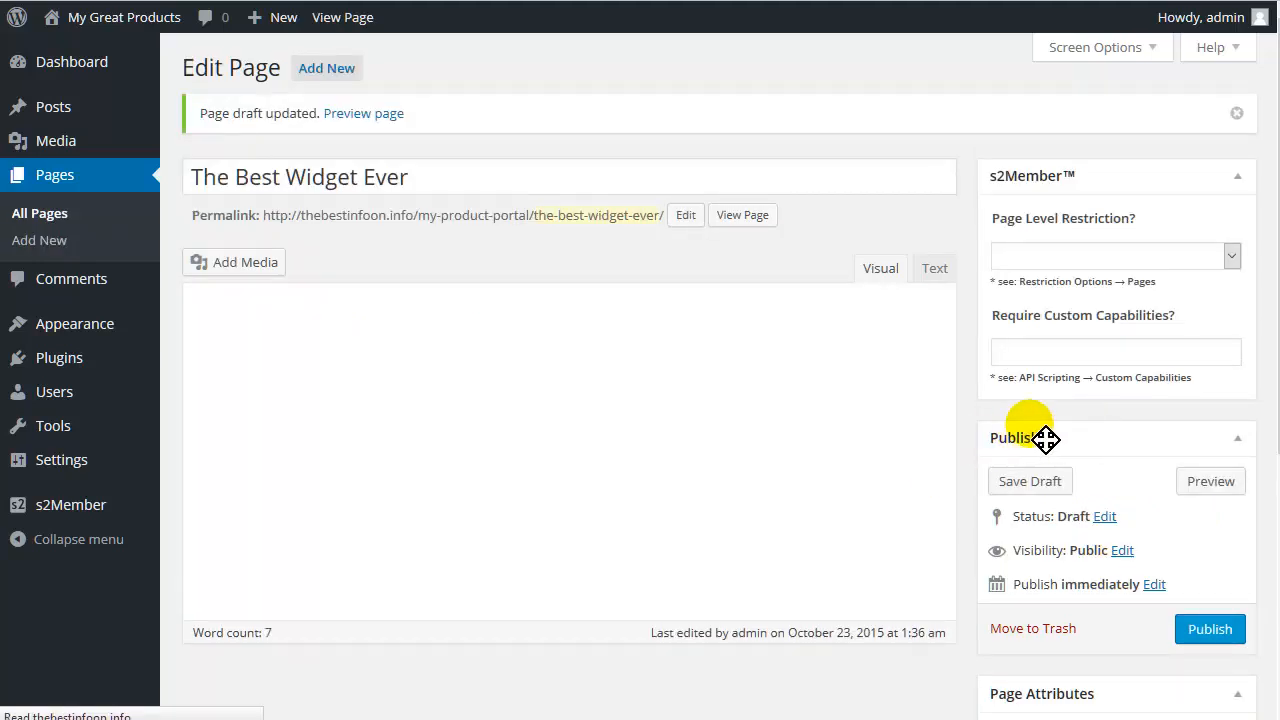
pyautogui.scroll(-1, 1142, 437)
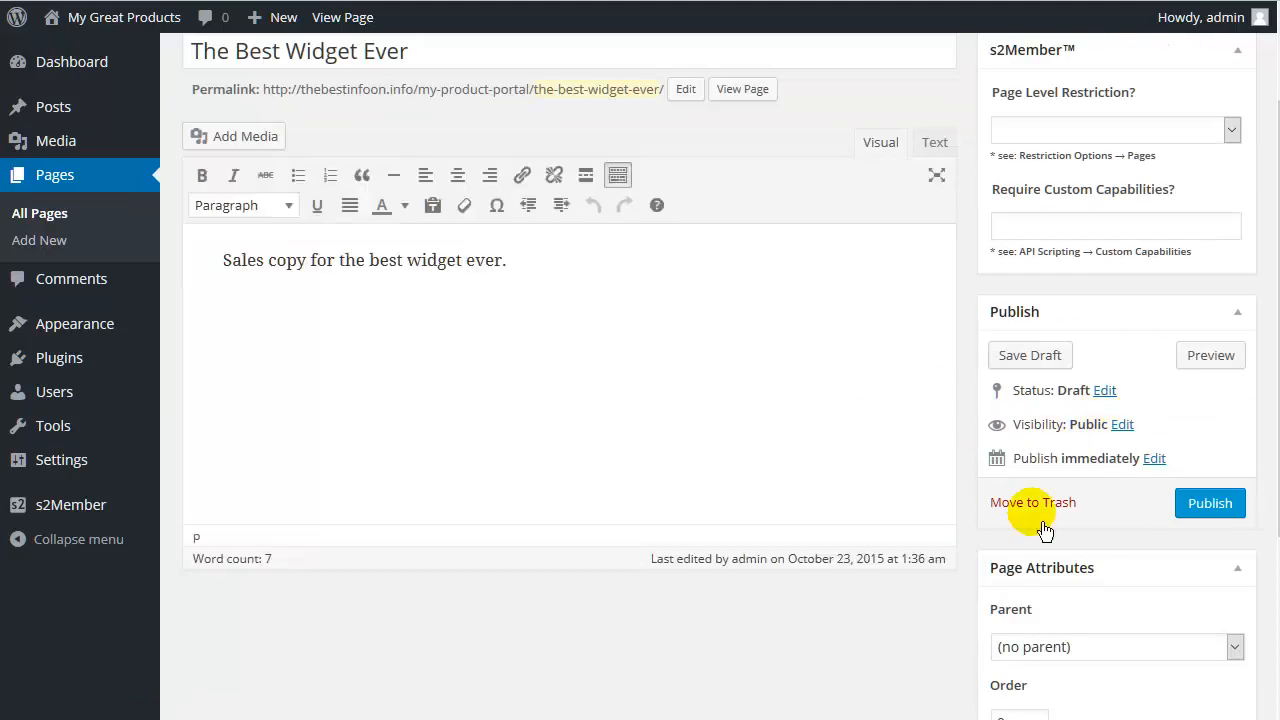
pyautogui.click(1228, 512)
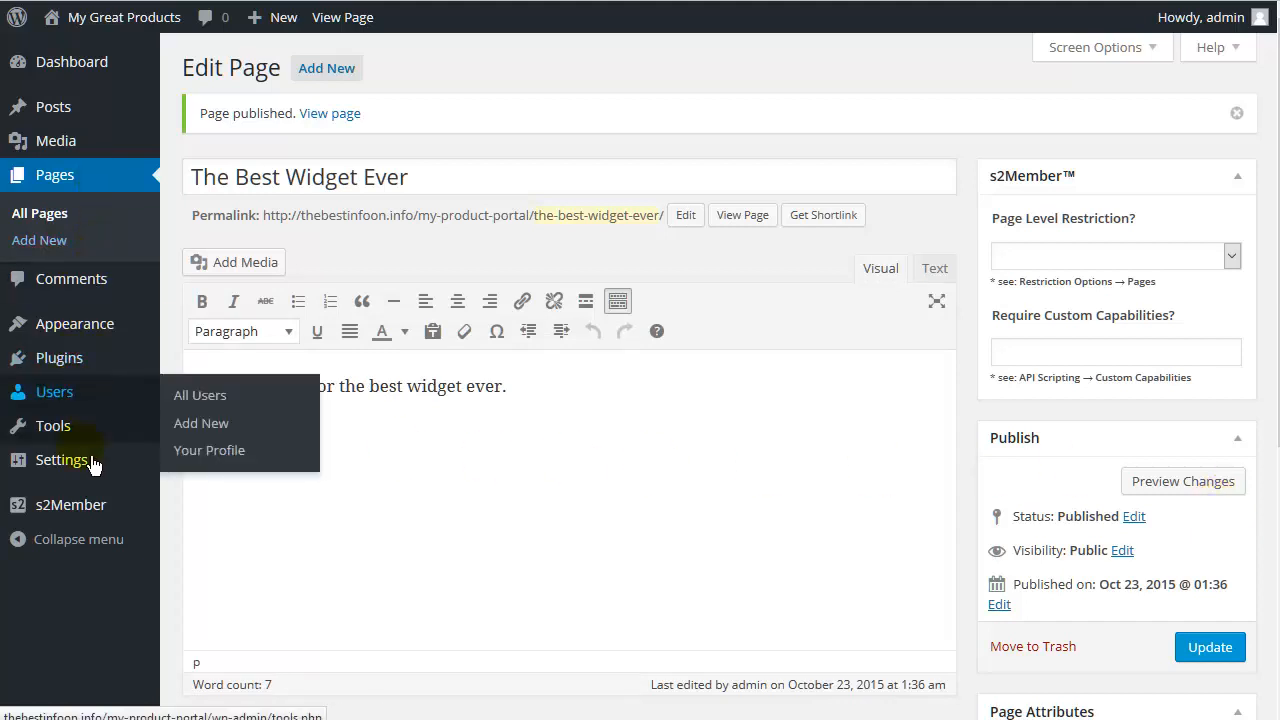
# Step: Open s2Member's PayPal button generator for Capability (Buy Now) buttons and set the one-time charge to $9.97
pyautogui.moveTo(89, 524)
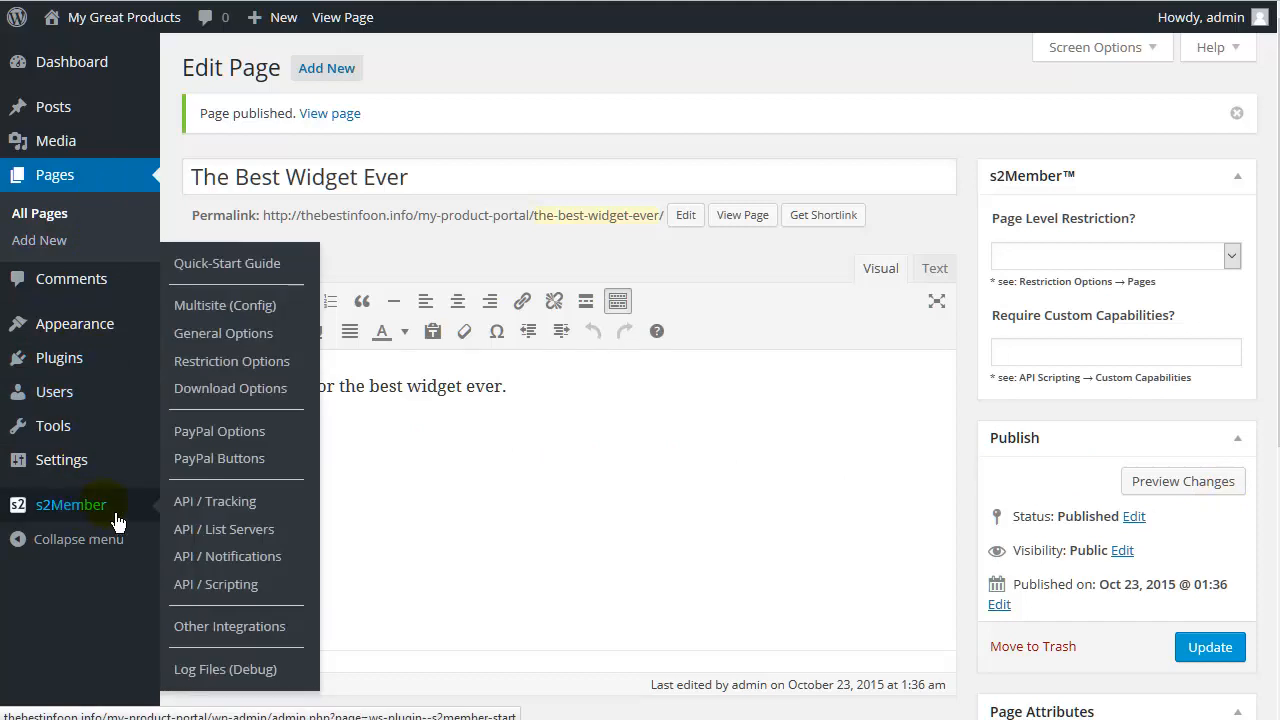
pyautogui.click(251, 466)
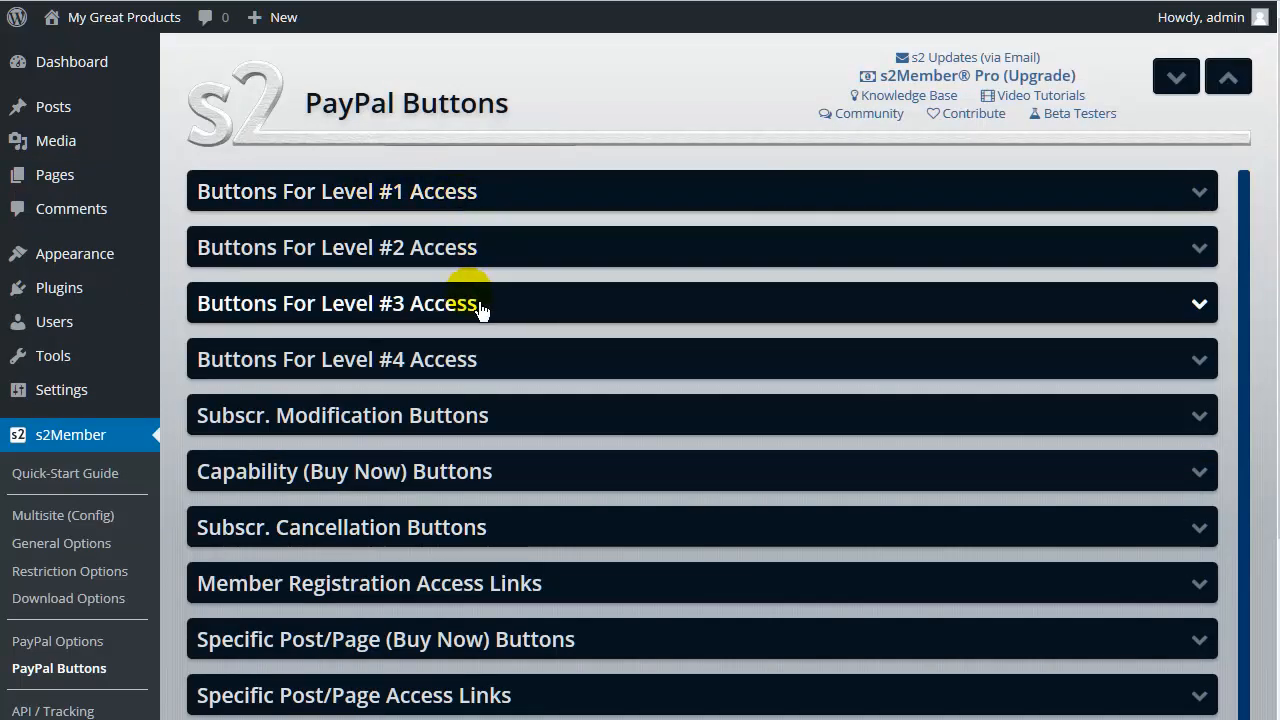
pyautogui.click(452, 493)
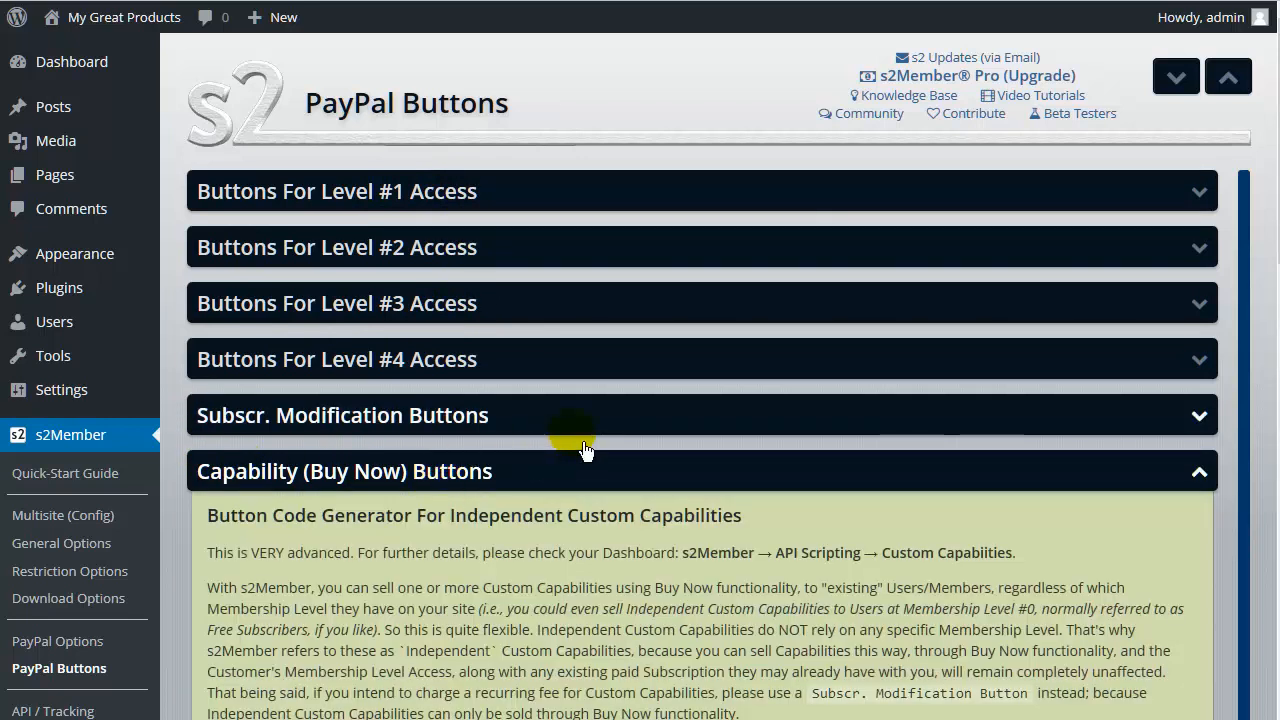
pyautogui.scroll(-3, 580, 445)
pyautogui.scroll(-3, 578, 445)
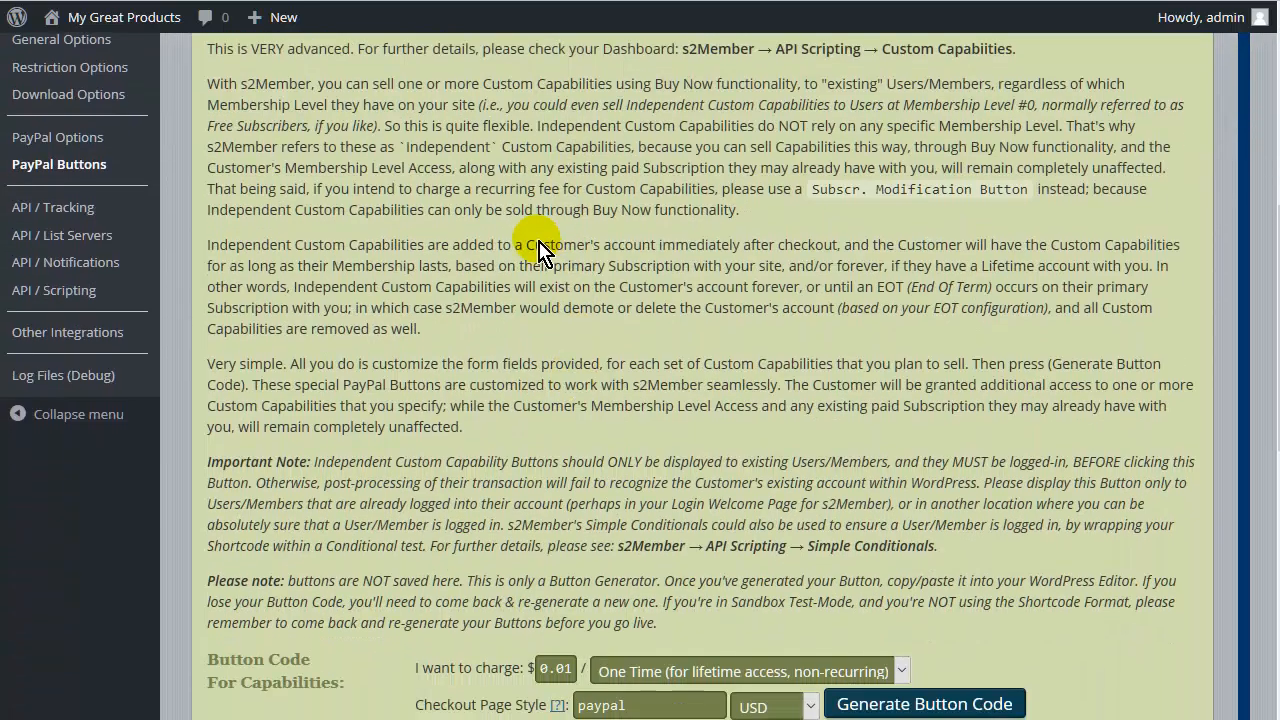
pyautogui.scroll(-2, 538, 247)
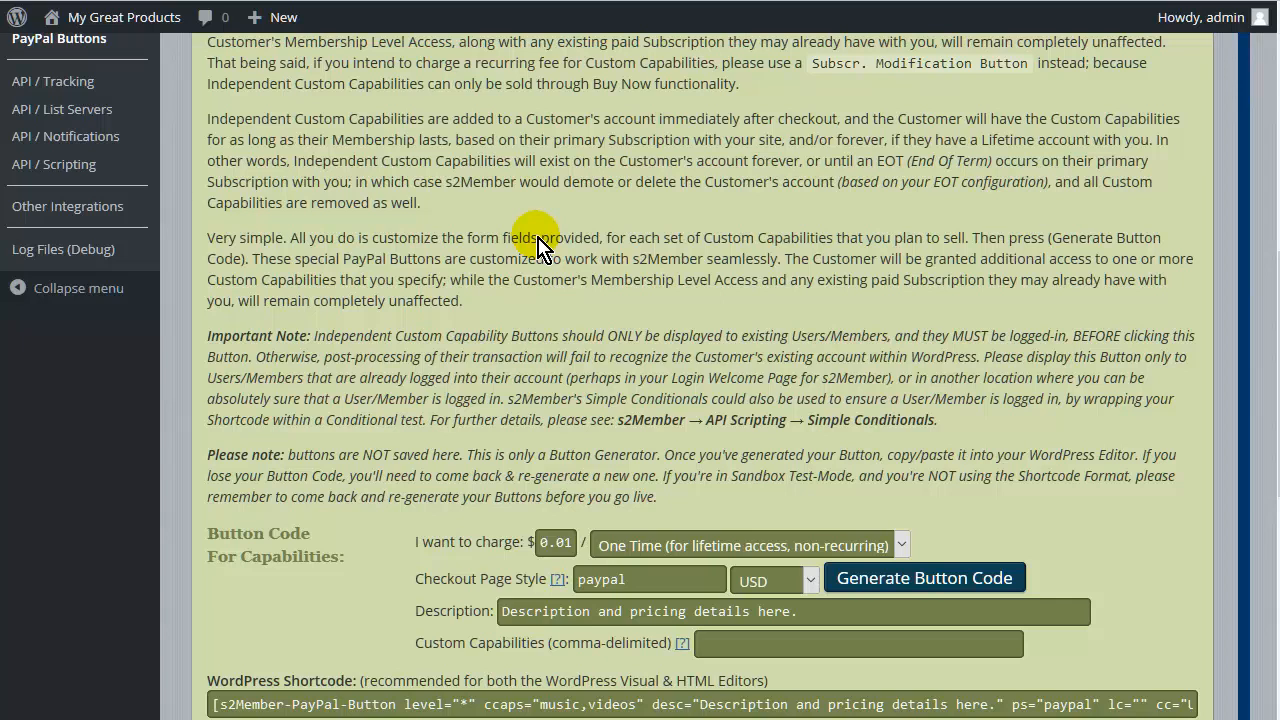
pyautogui.scroll(-4, 523, 250)
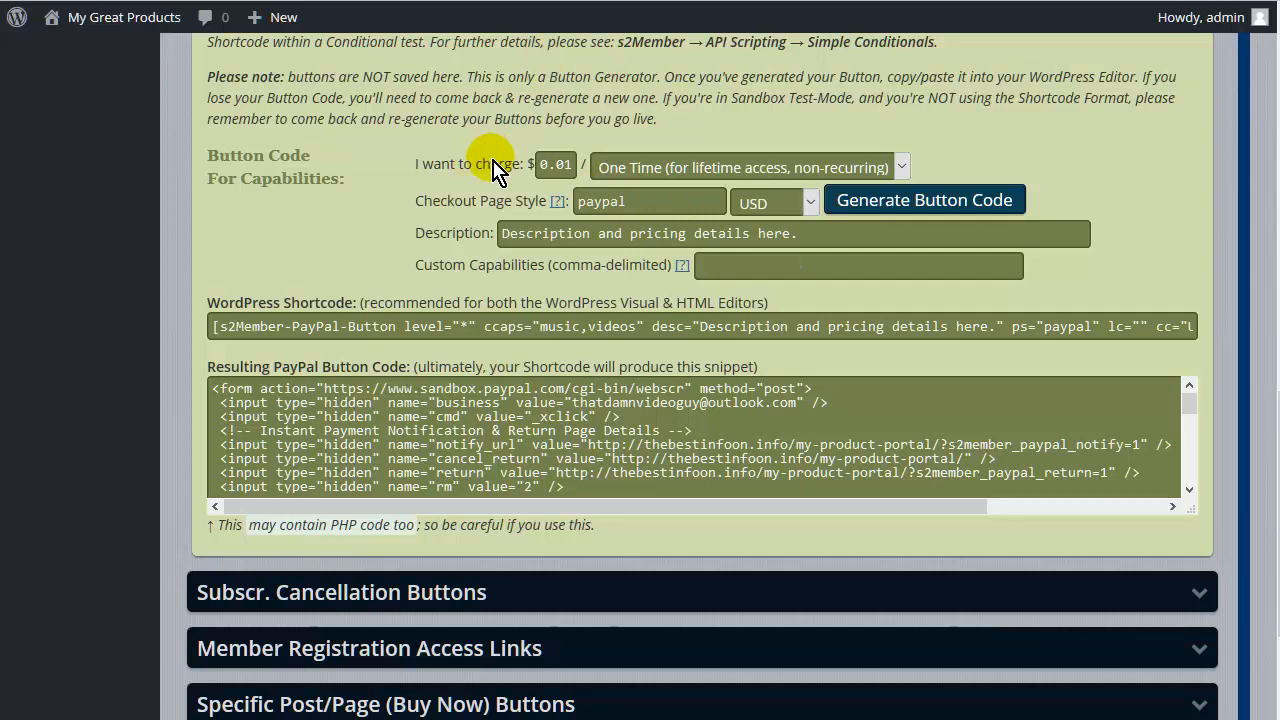
pyautogui.moveTo(538, 164); pyautogui.dragTo(625, 175)
pyautogui.write('9.97')
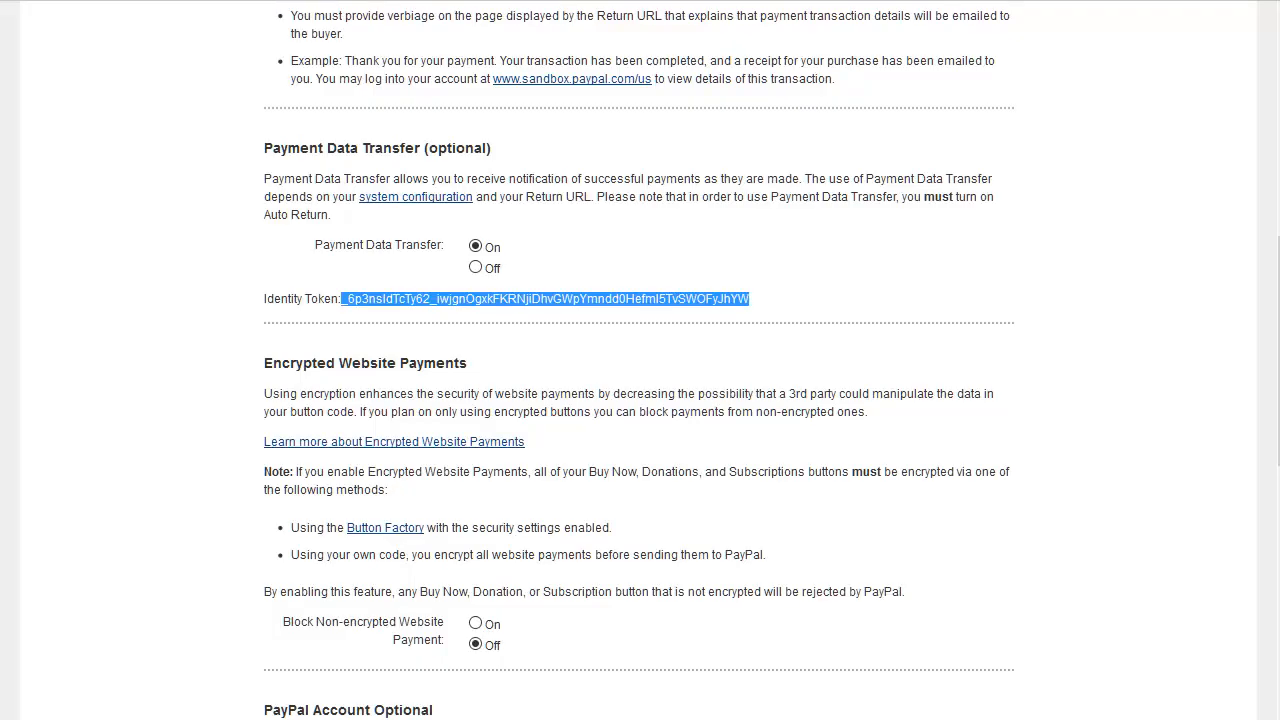
# Step: Switch to the PayPal Sandbox account and examine the custom payment page styles in the profile's selling tools
pyautogui.scroll(5, 809, 223)
pyautogui.scroll(2, 797, 222)
pyautogui.click(690, 256)
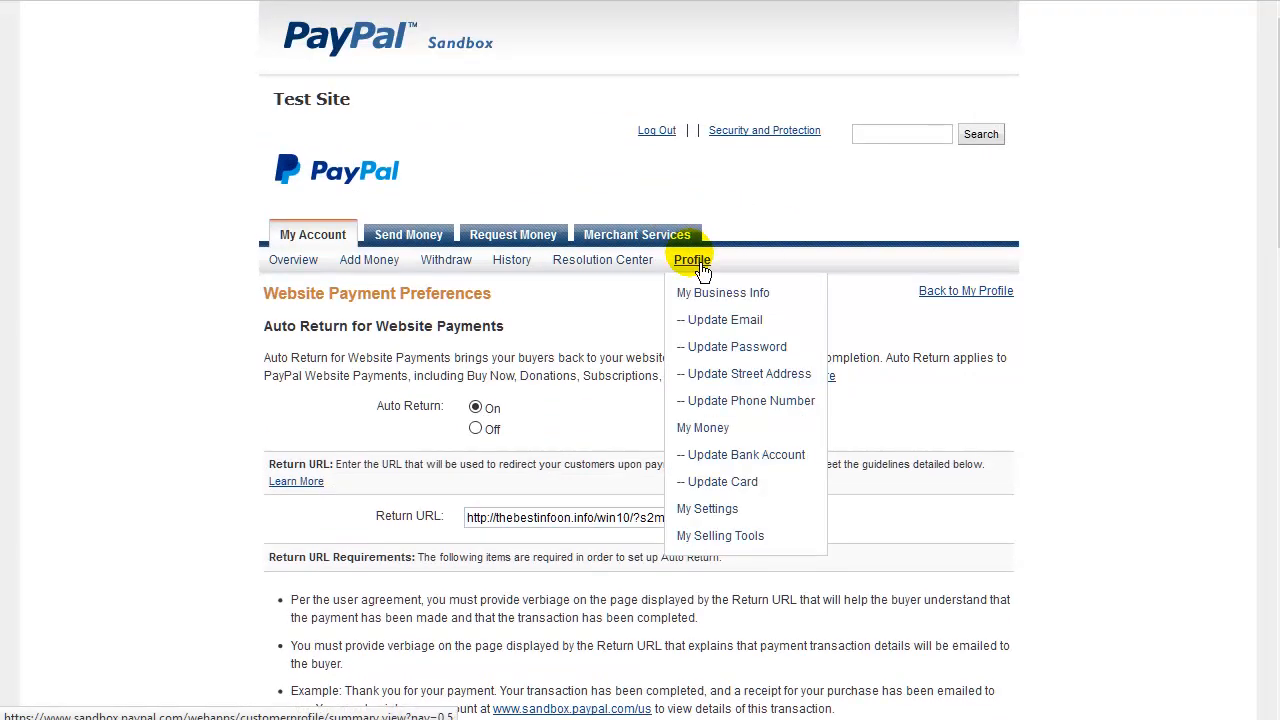
pyautogui.click(228, 392)
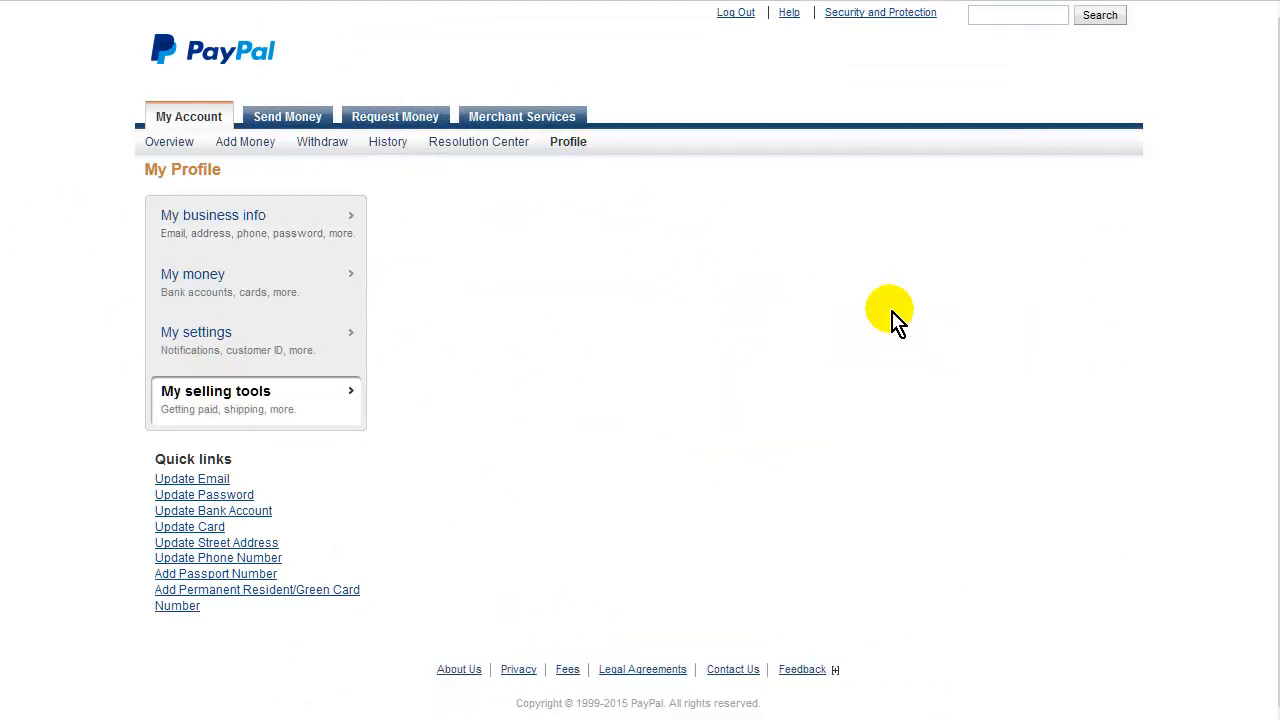
pyautogui.scroll(-3, 795, 292)
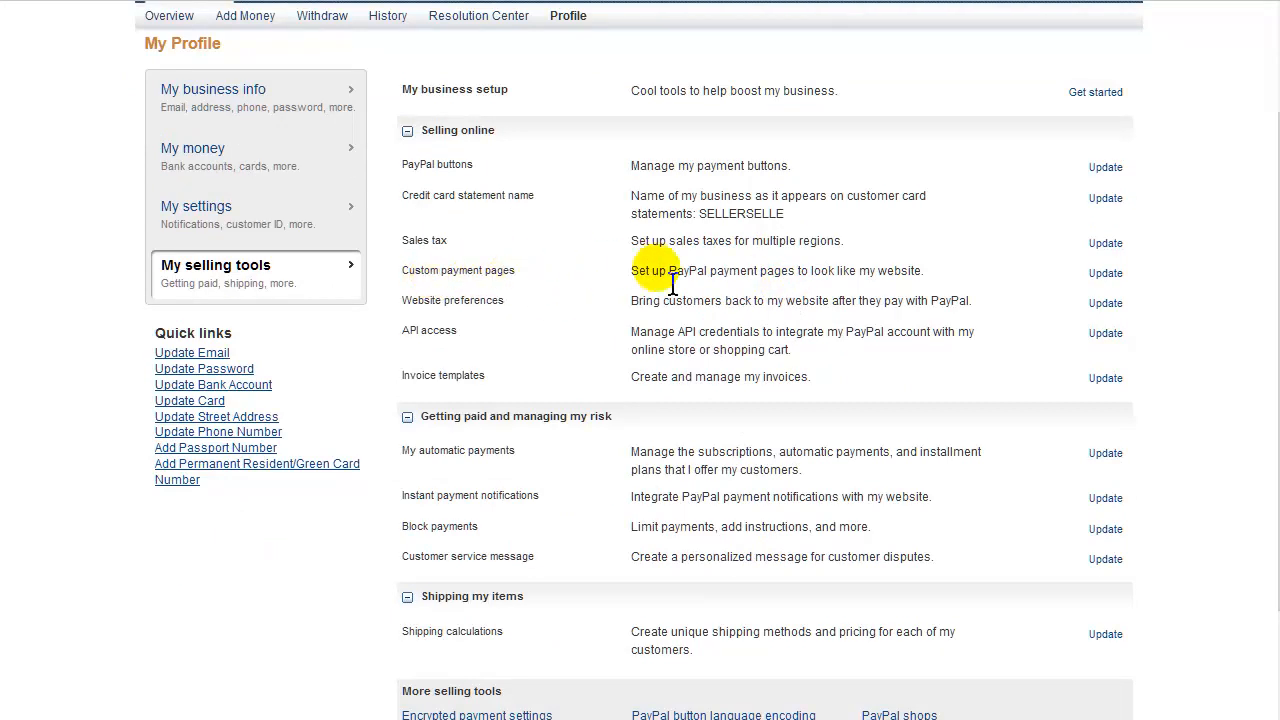
pyautogui.click(1104, 273)
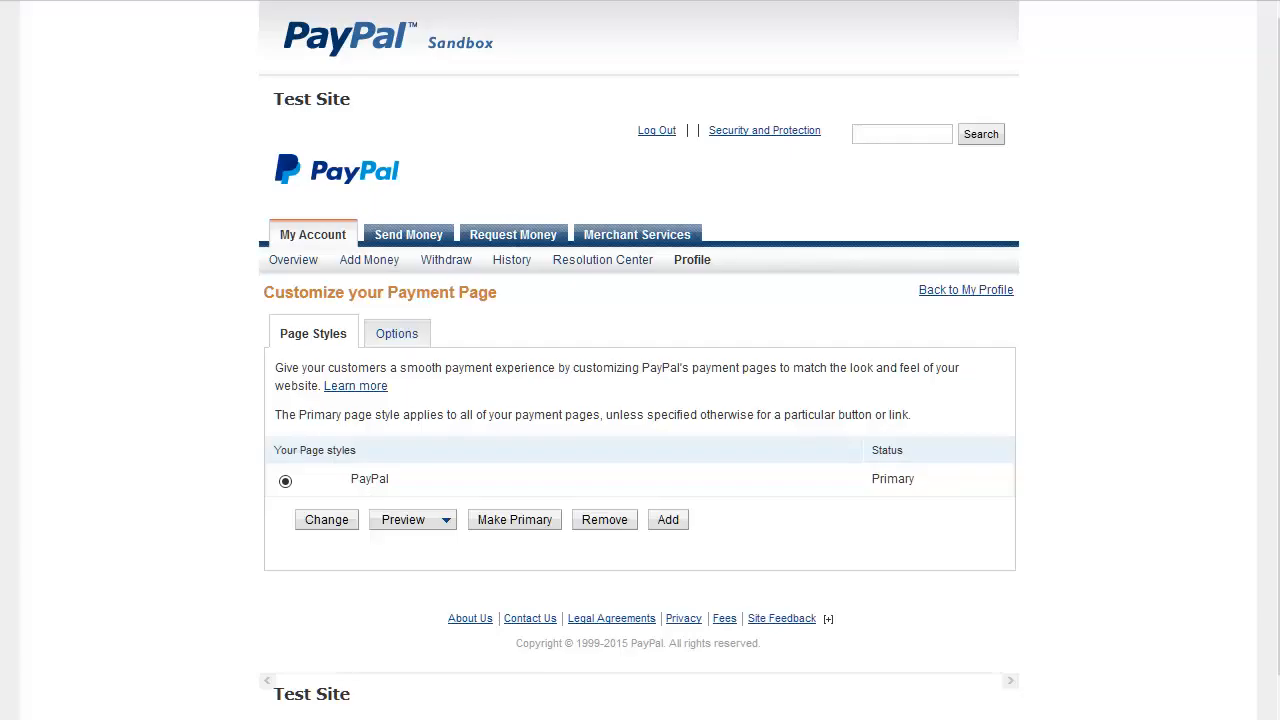
pyautogui.scroll(-1, 440, 372)
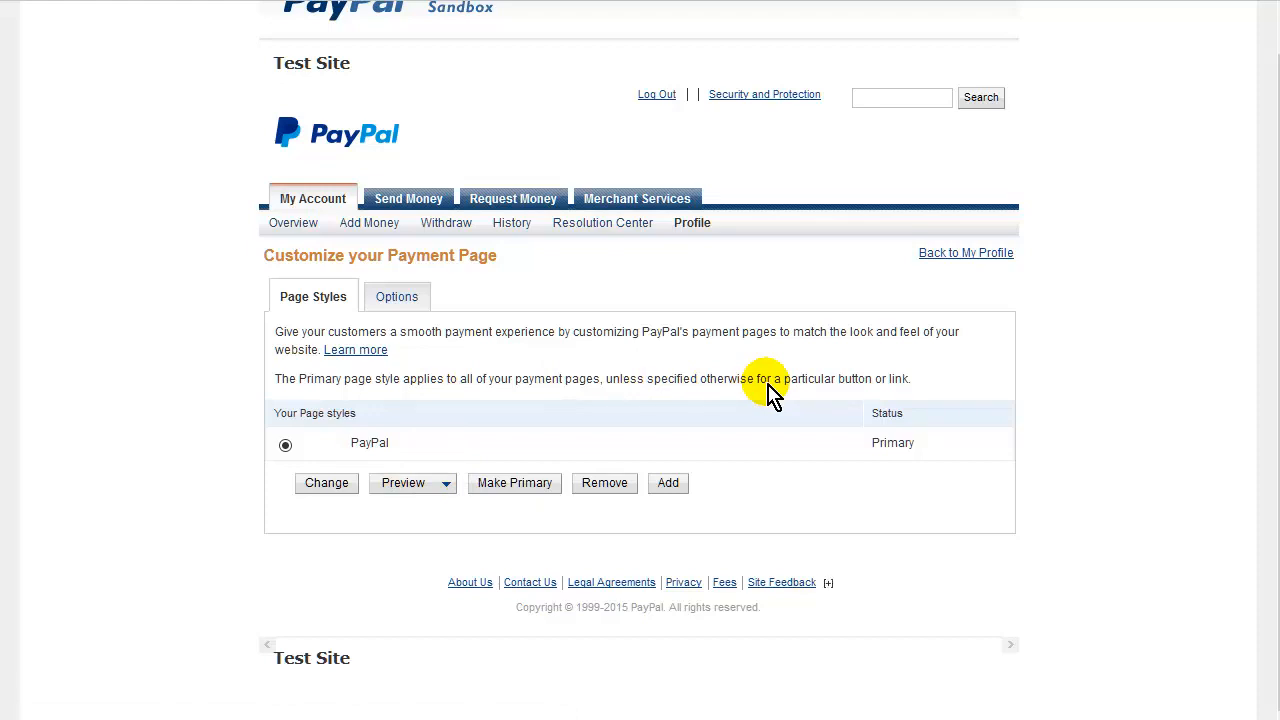
pyautogui.scroll(1, 729, 420)
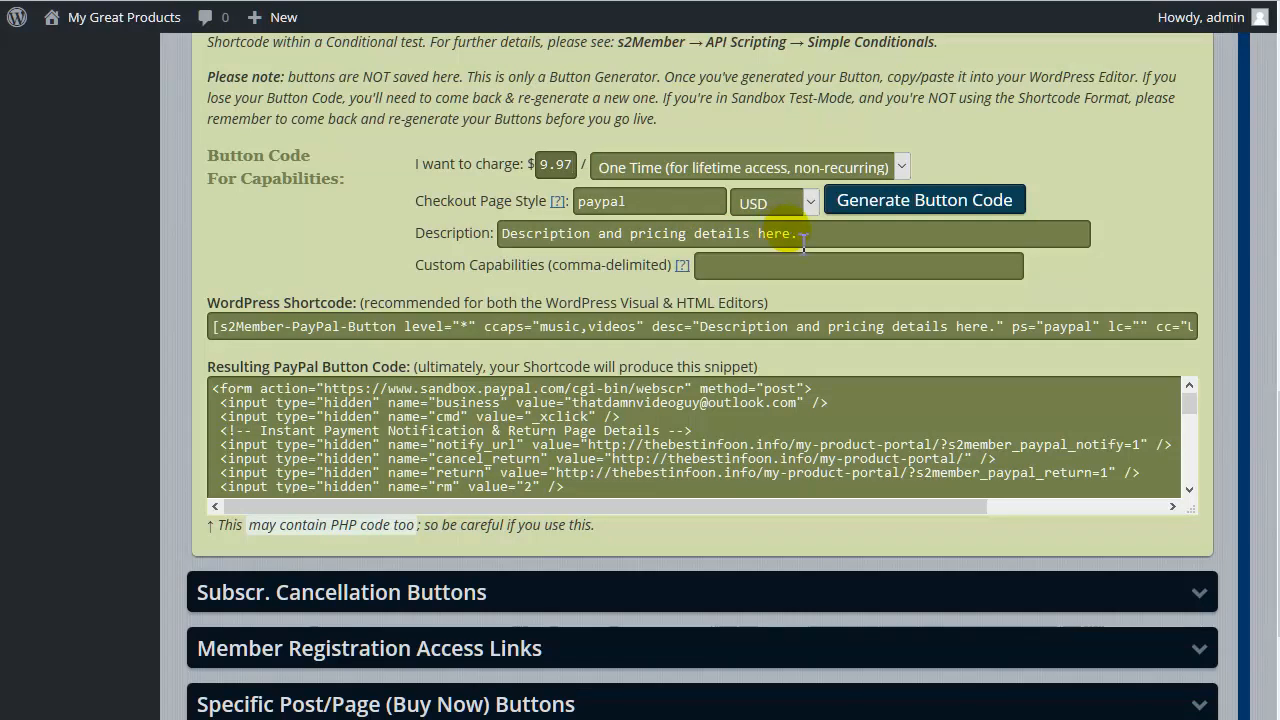
# Step: Back in the s2Member button generator, set the description to "The Best Widget Ever." and the custom capability to bestwidgetever
pyautogui.moveTo(805, 232); pyautogui.dragTo(245, 250)
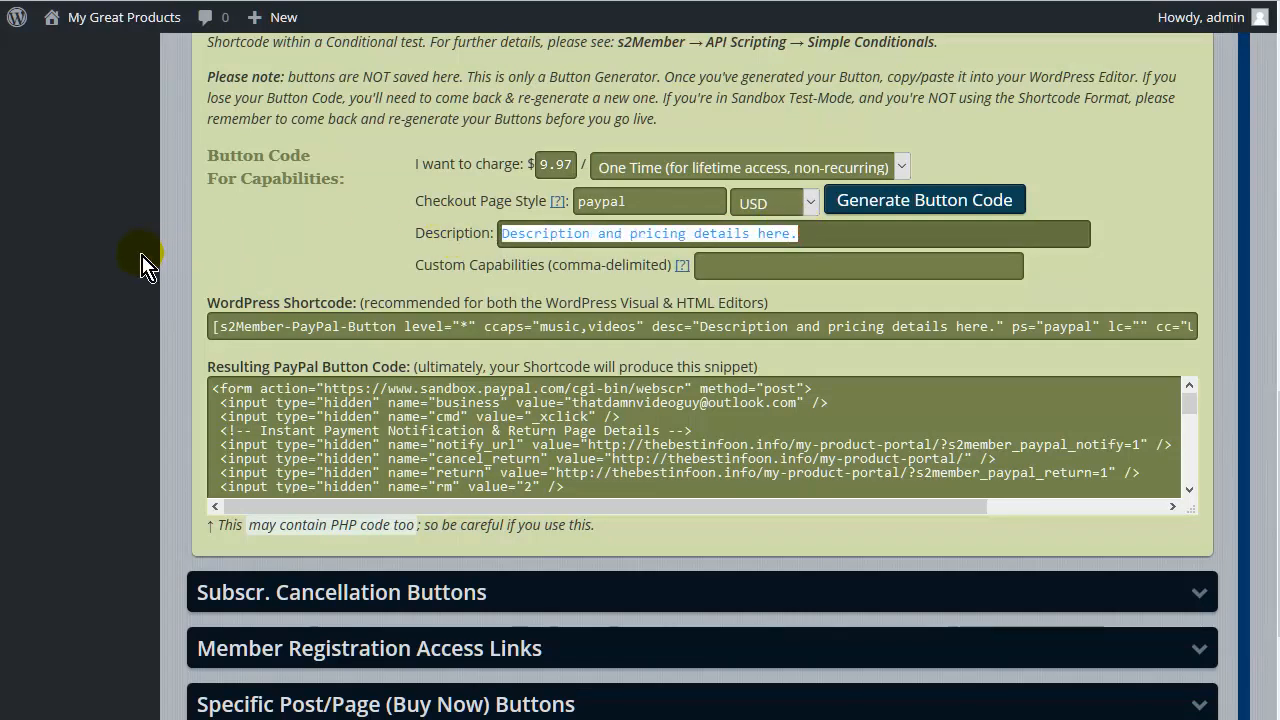
pyautogui.write('Th')
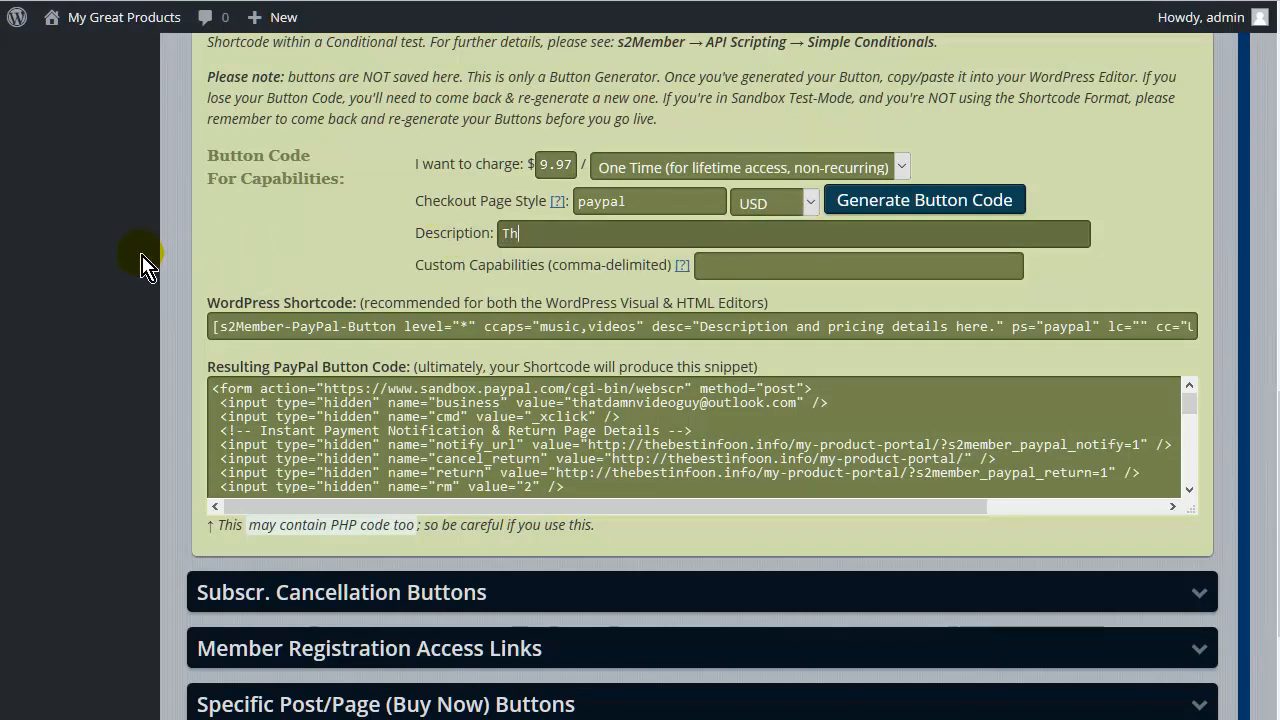
pyautogui.write('e Best Widget ')
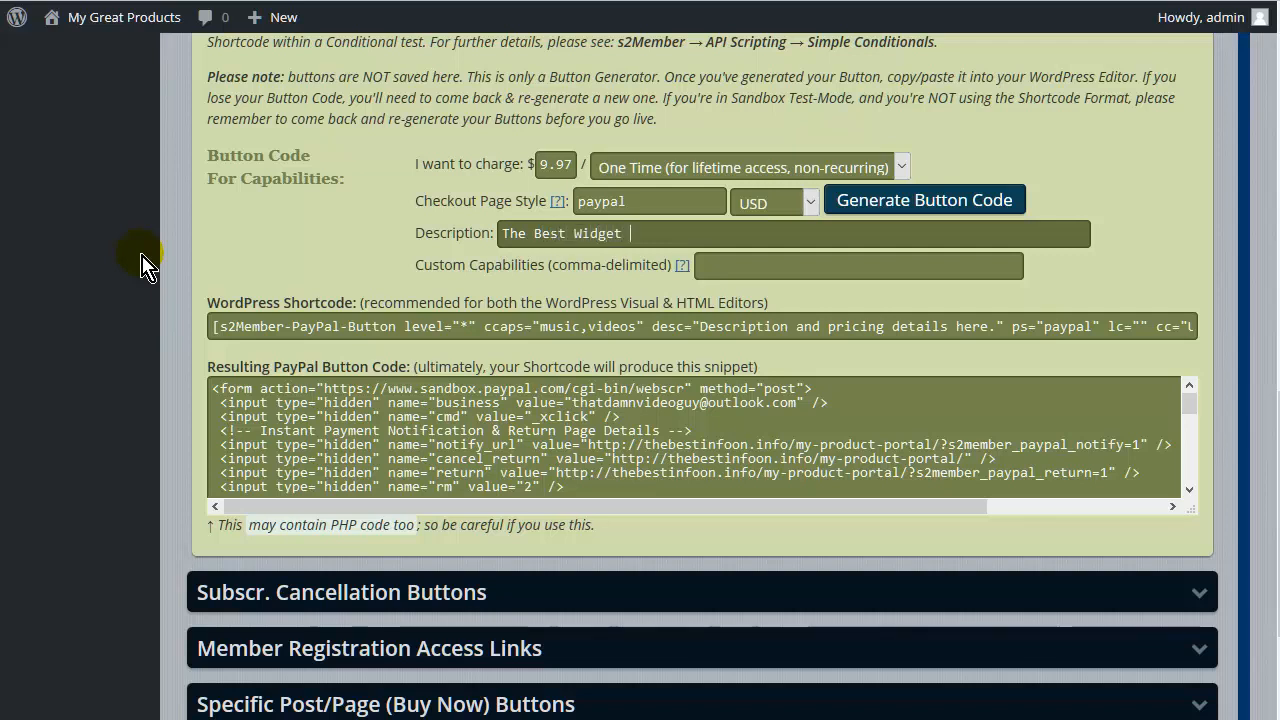
pyautogui.write('Ever.')
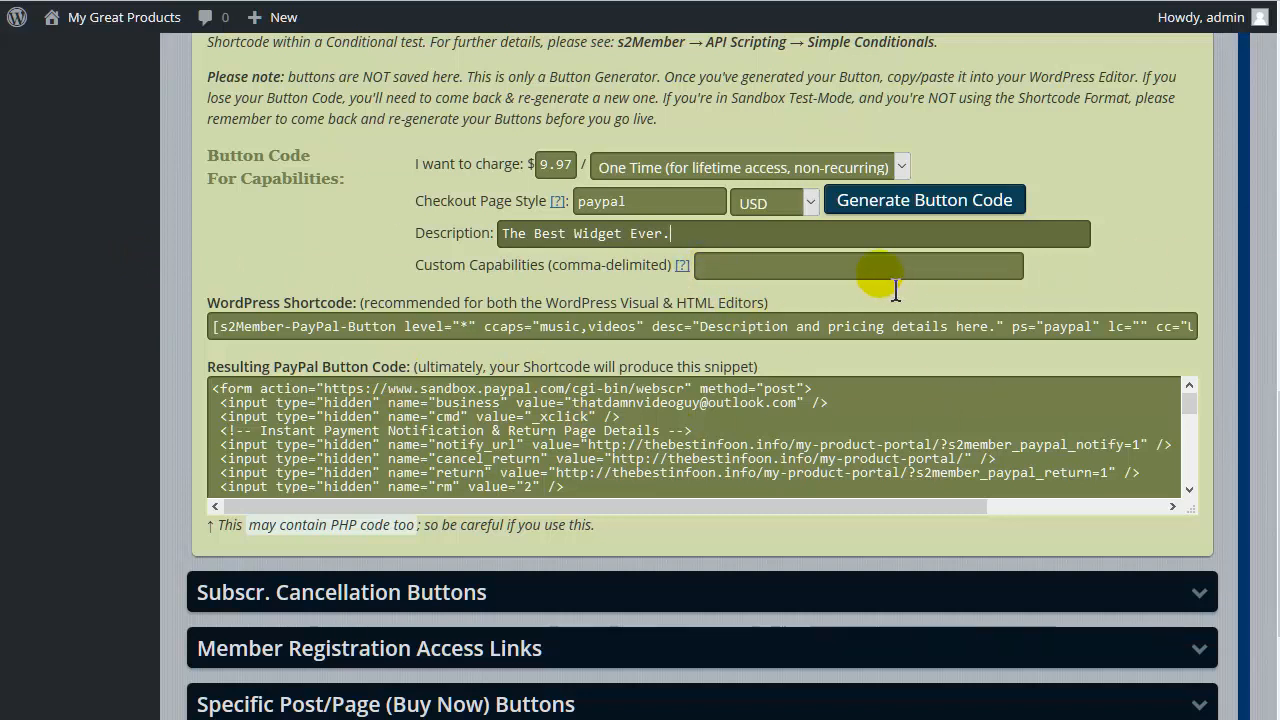
pyautogui.click(867, 280)
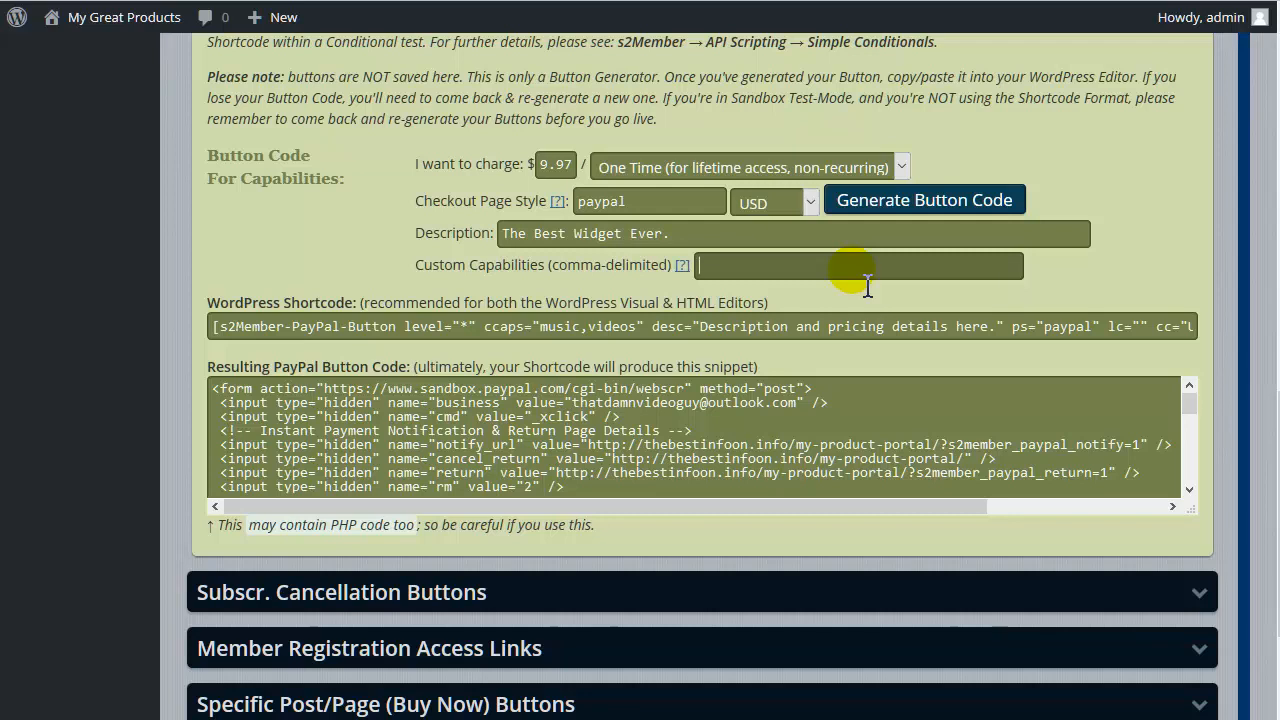
pyautogui.write('bestwid')
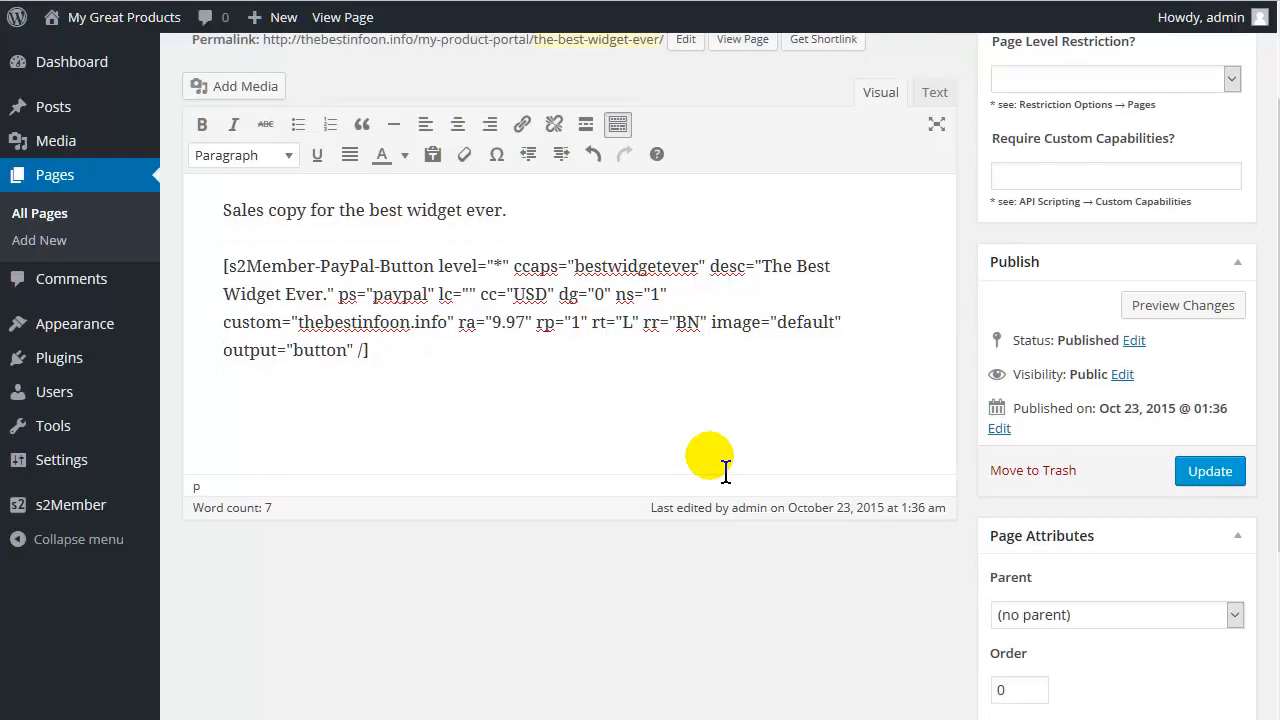
# Step: Update the published widget page with the s2Member-PayPal-Button shortcode placed below the sales copy
pyautogui.scroll(-3, 715, 466)
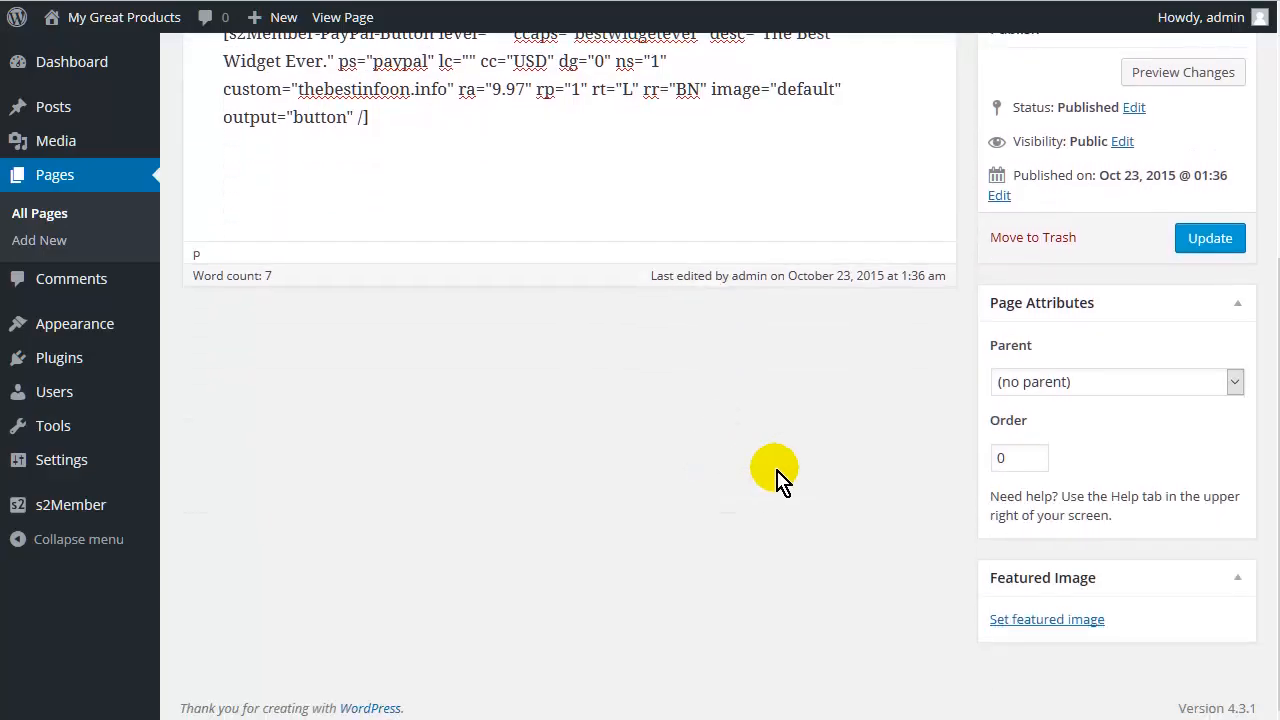
pyautogui.scroll(2, 775, 470)
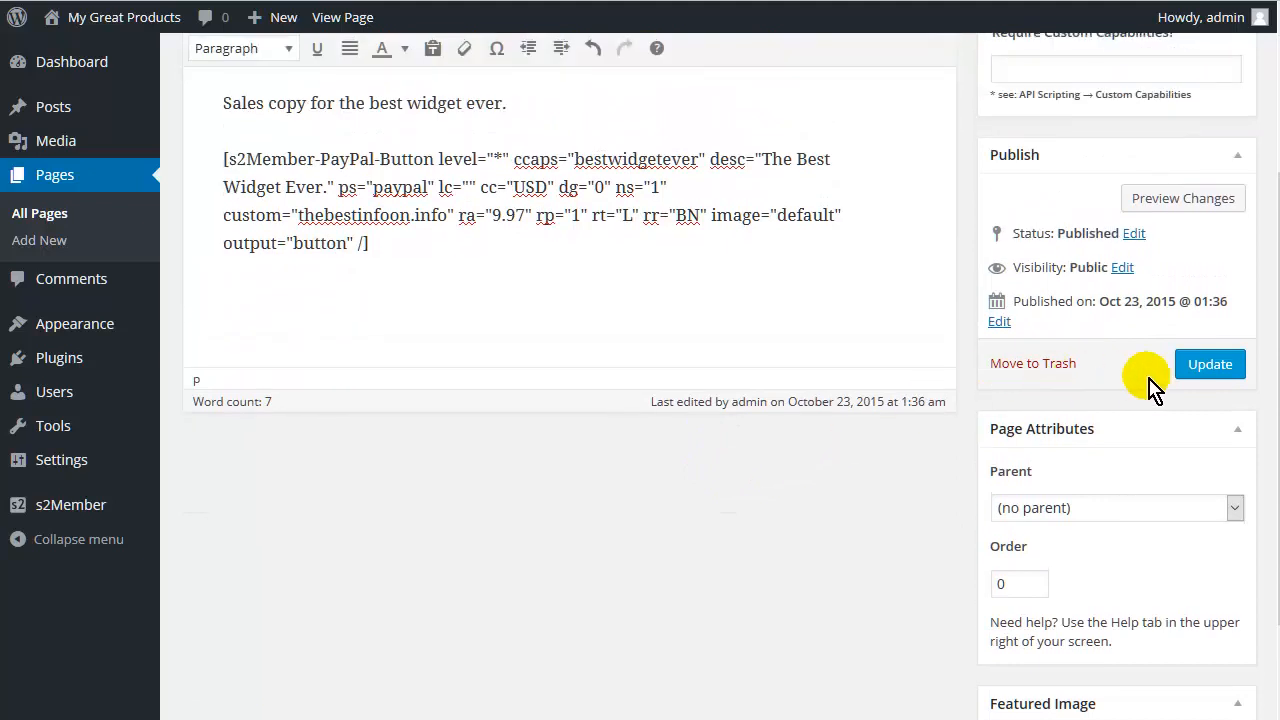
pyautogui.click(1221, 373)
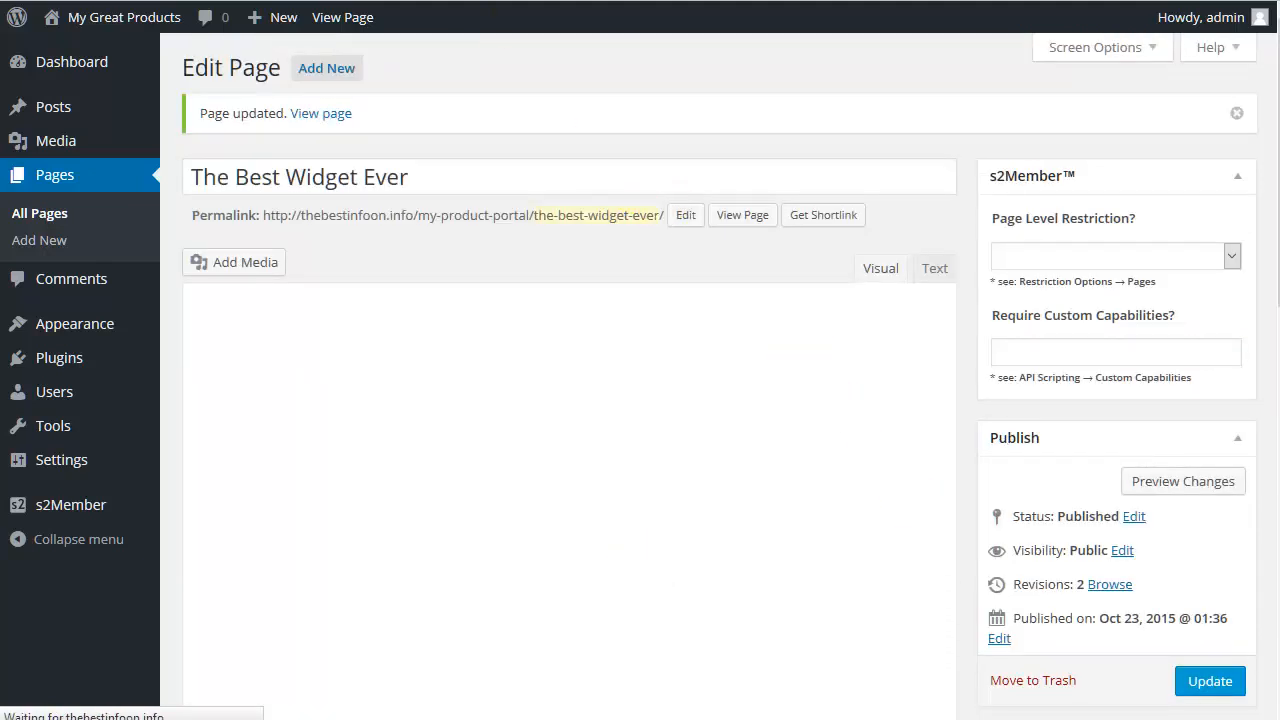
# Step: View the live widget page, test its PayPal checkout button, and return to the page
pyautogui.click(322, 116)
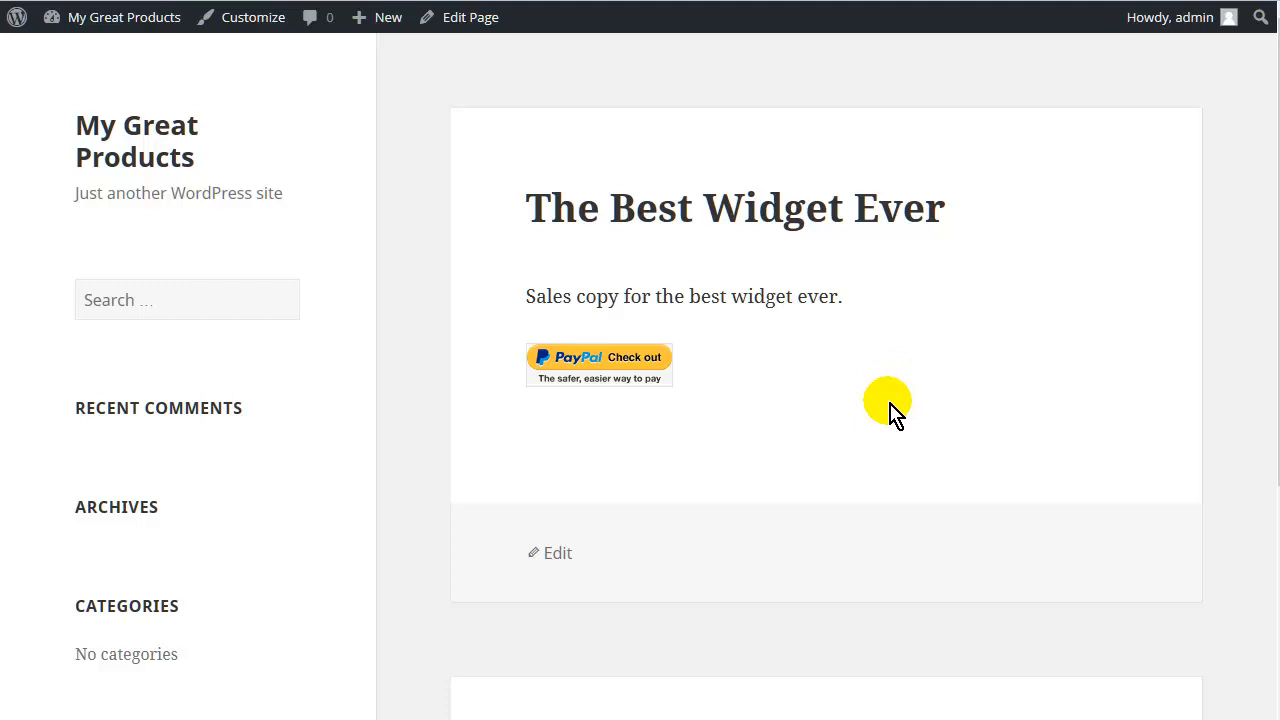
pyautogui.click(606, 372)
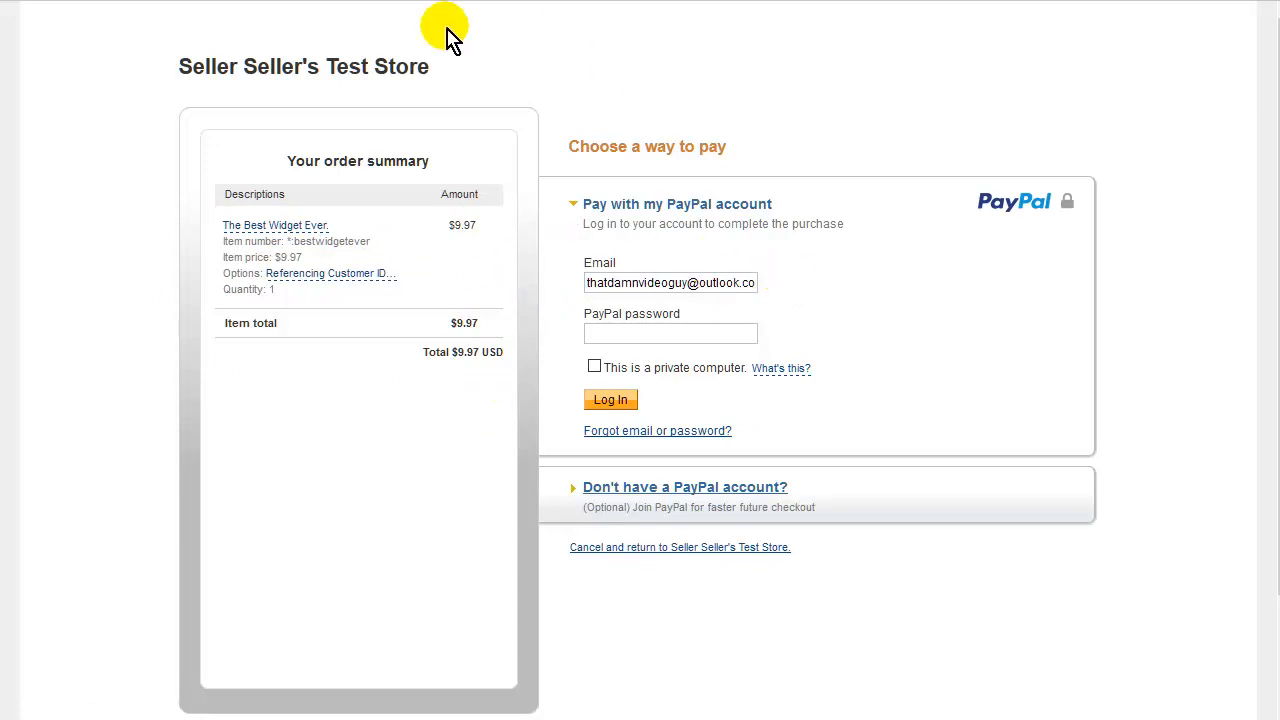
pyautogui.click(16, 0)
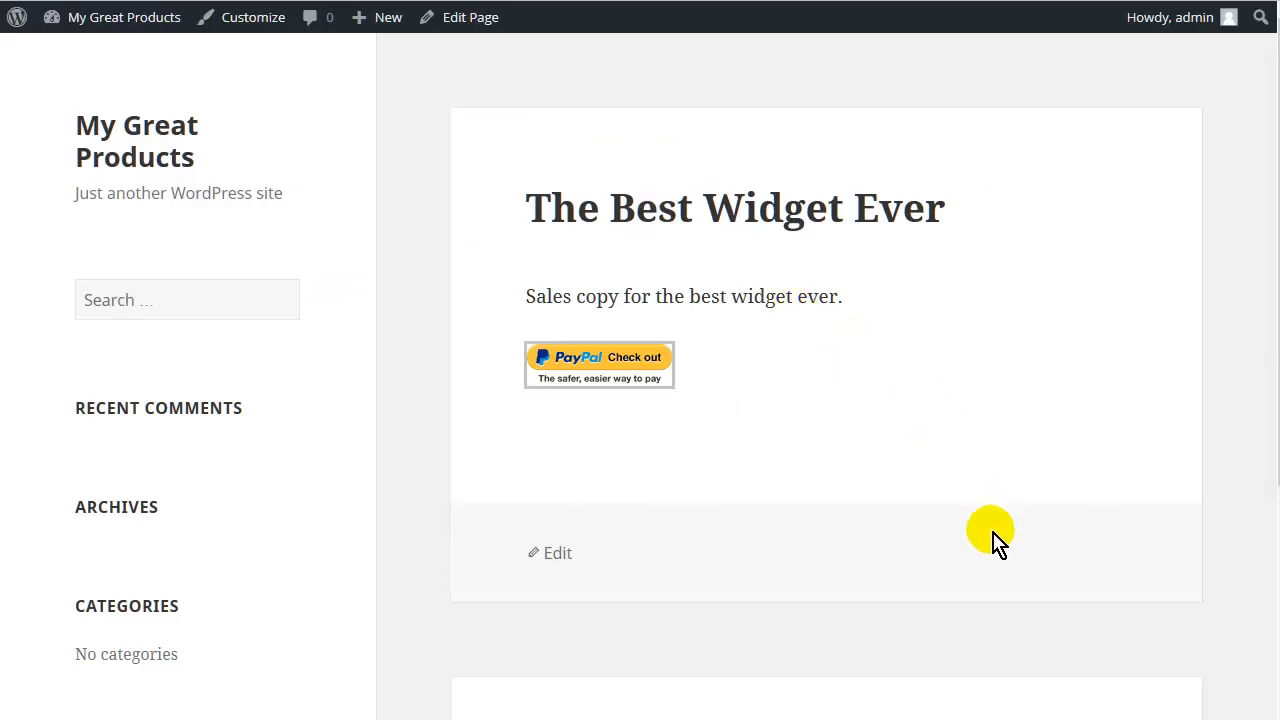